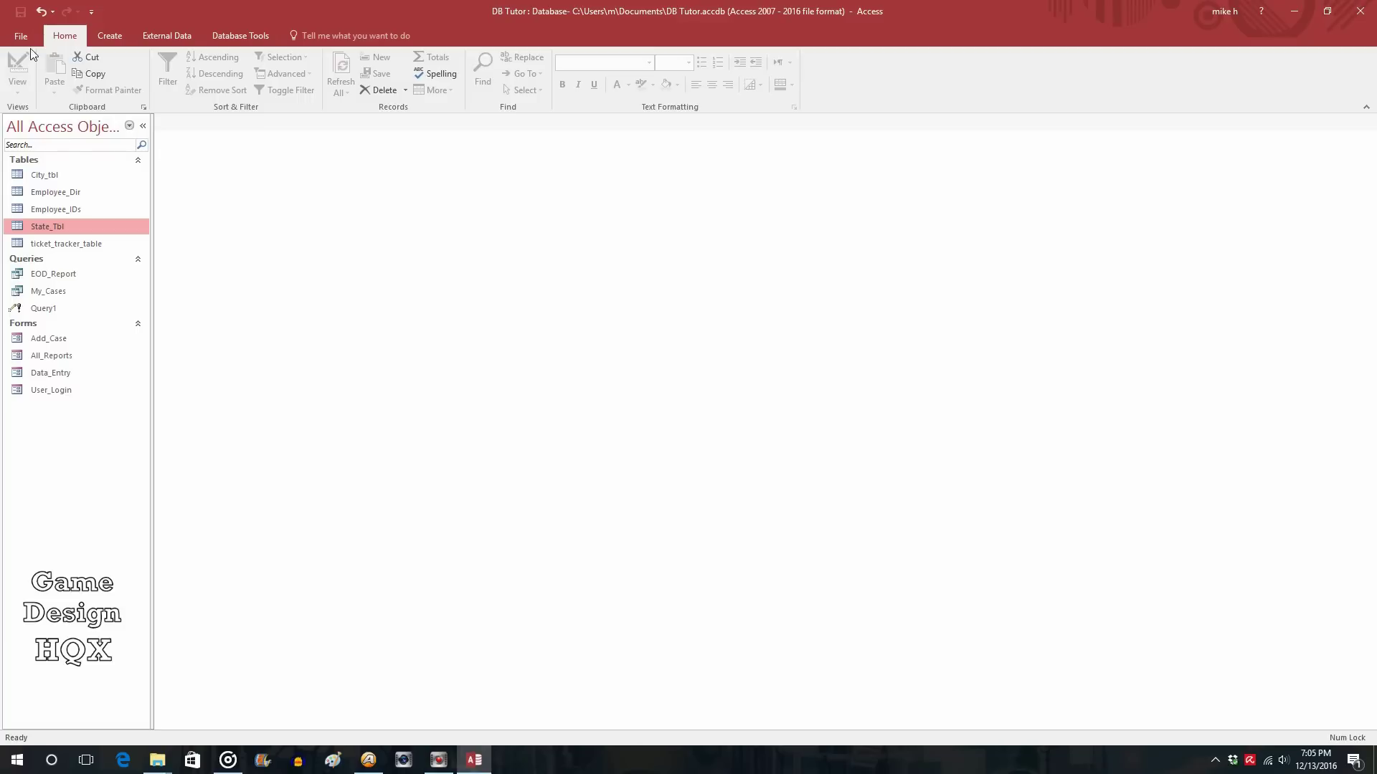
Create a new table and save it as Inventory_Tbl, opening it in Design View
{"action": "left_click", "coordinate": [110, 34]}
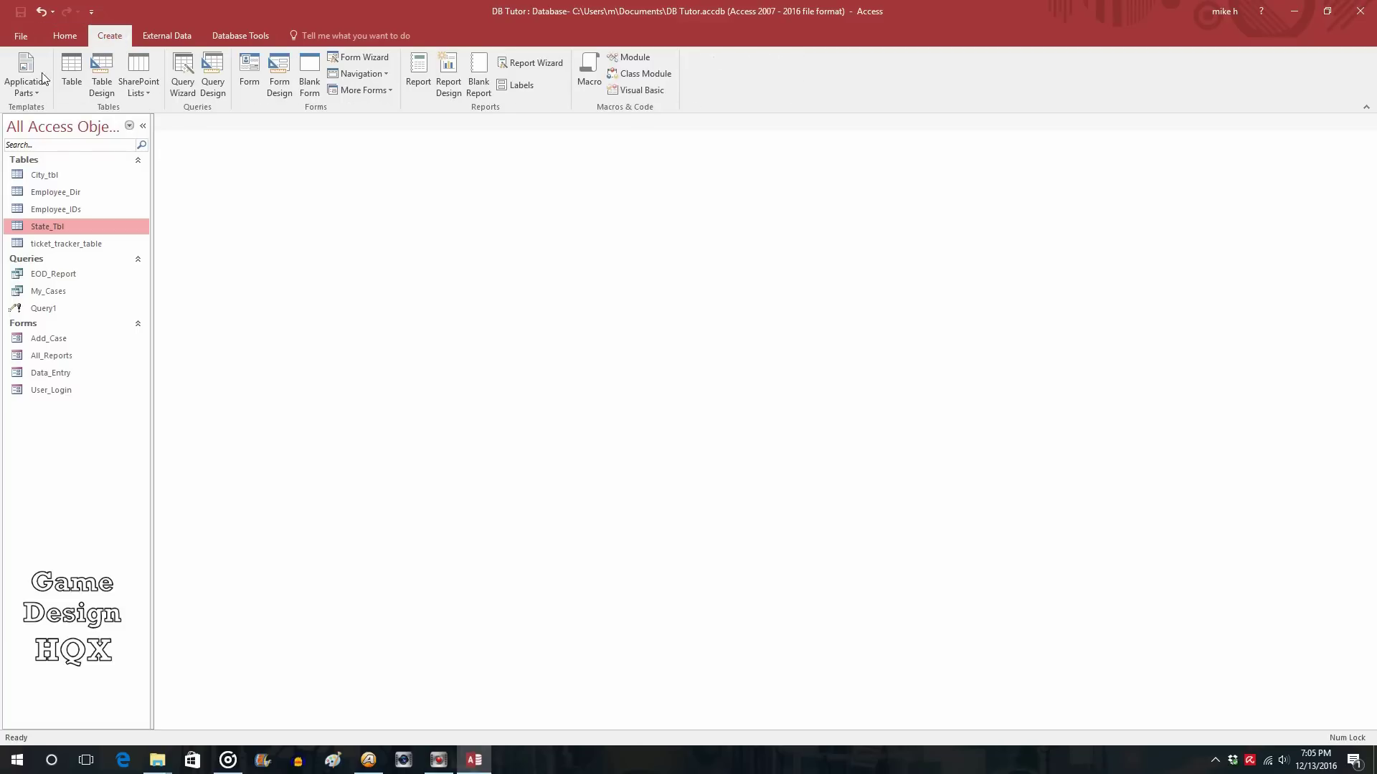
{"action": "left_click", "coordinate": [78, 61]}
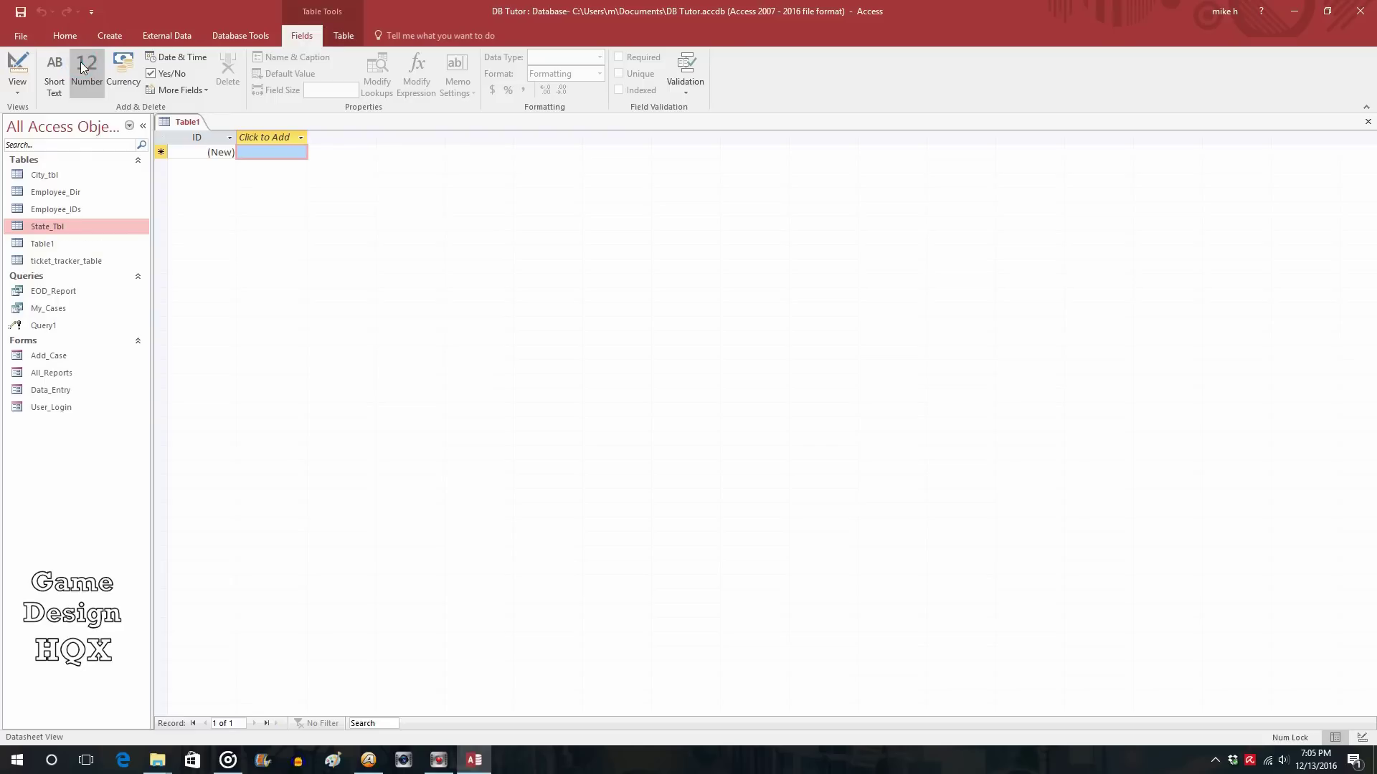
{"action": "left_click", "coordinate": [17, 87]}
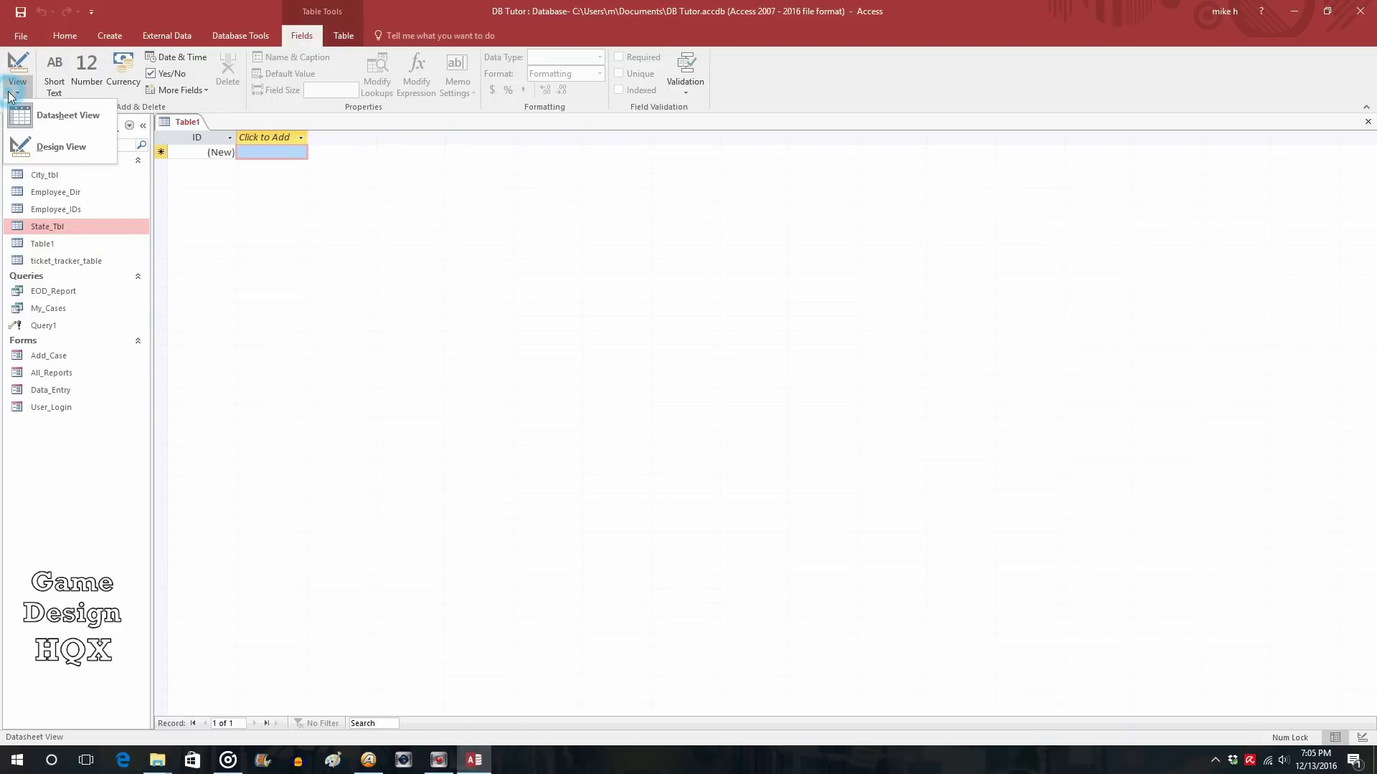
{"action": "left_click", "coordinate": [45, 145]}
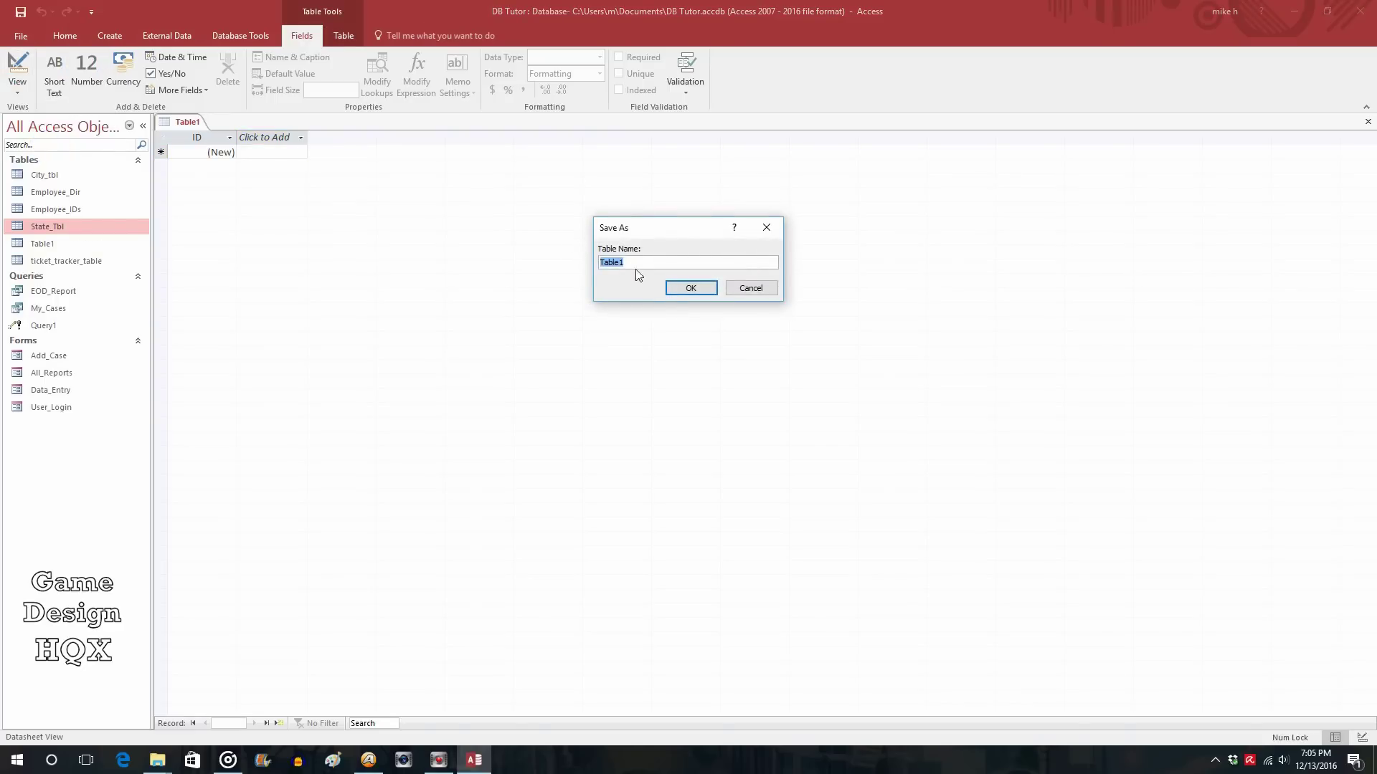
{"action": "type", "text": "Inventory_Tbl"}
{"action": "left_click", "coordinate": [691, 288]}
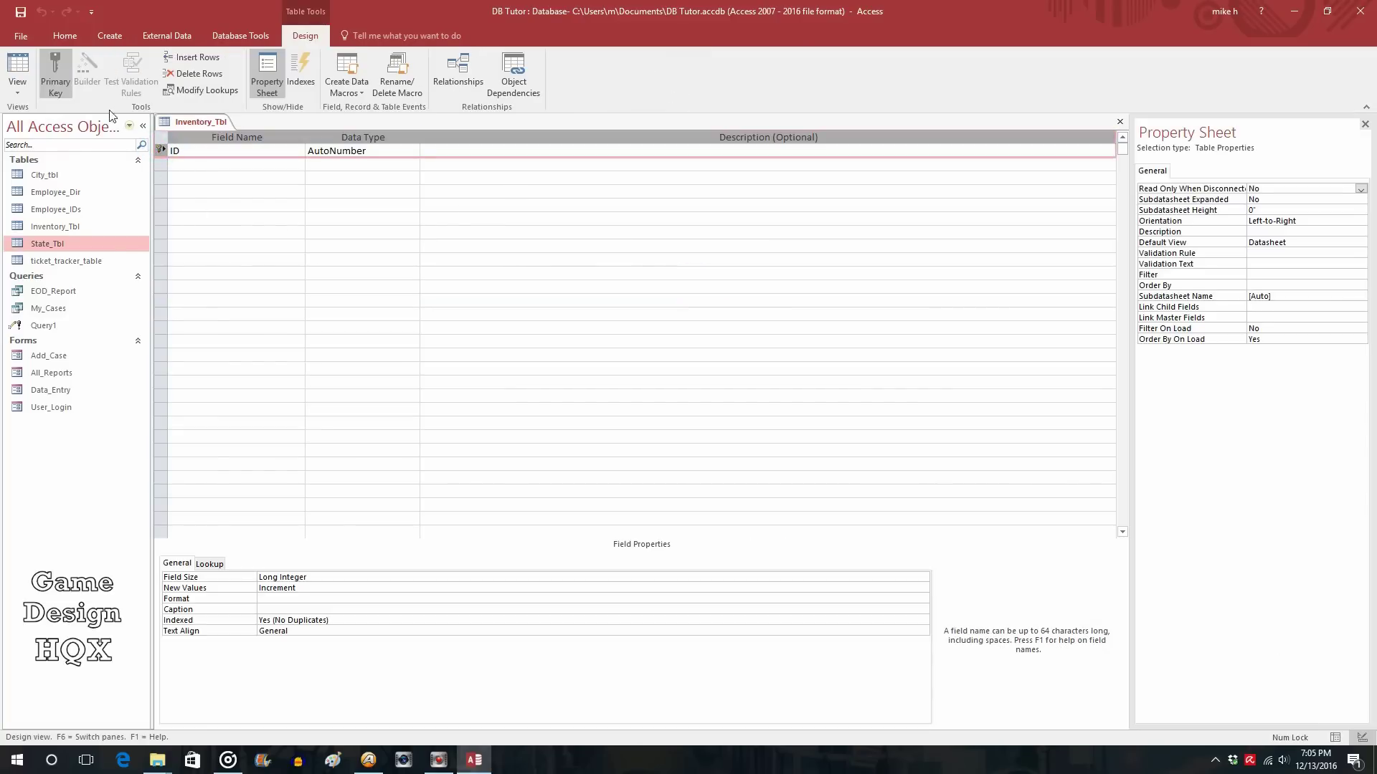
Change the ID field's data type to Short Text and rename the field Product_Description
{"action": "left_click", "coordinate": [410, 149]}
{"action": "left_click", "coordinate": [399, 167]}
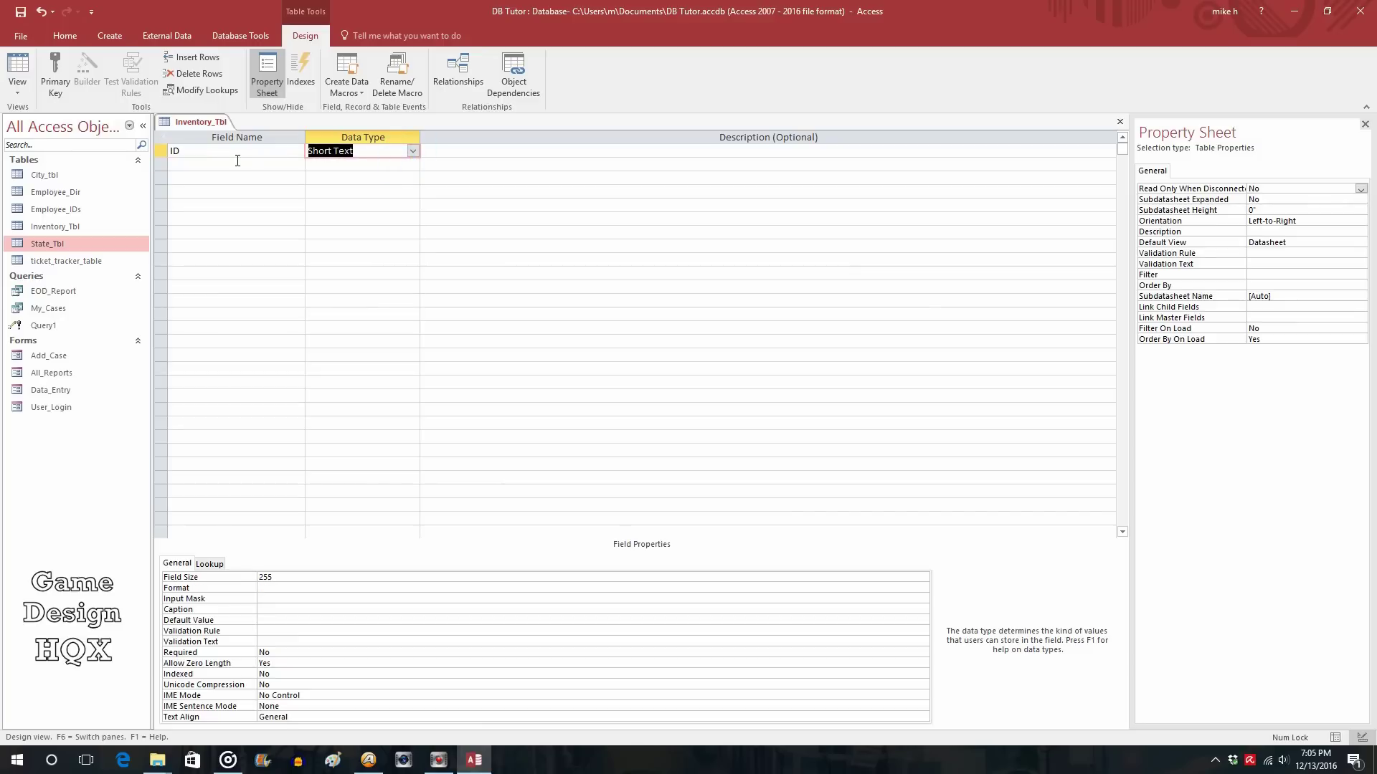
{"action": "left_click", "coordinate": [194, 152]}
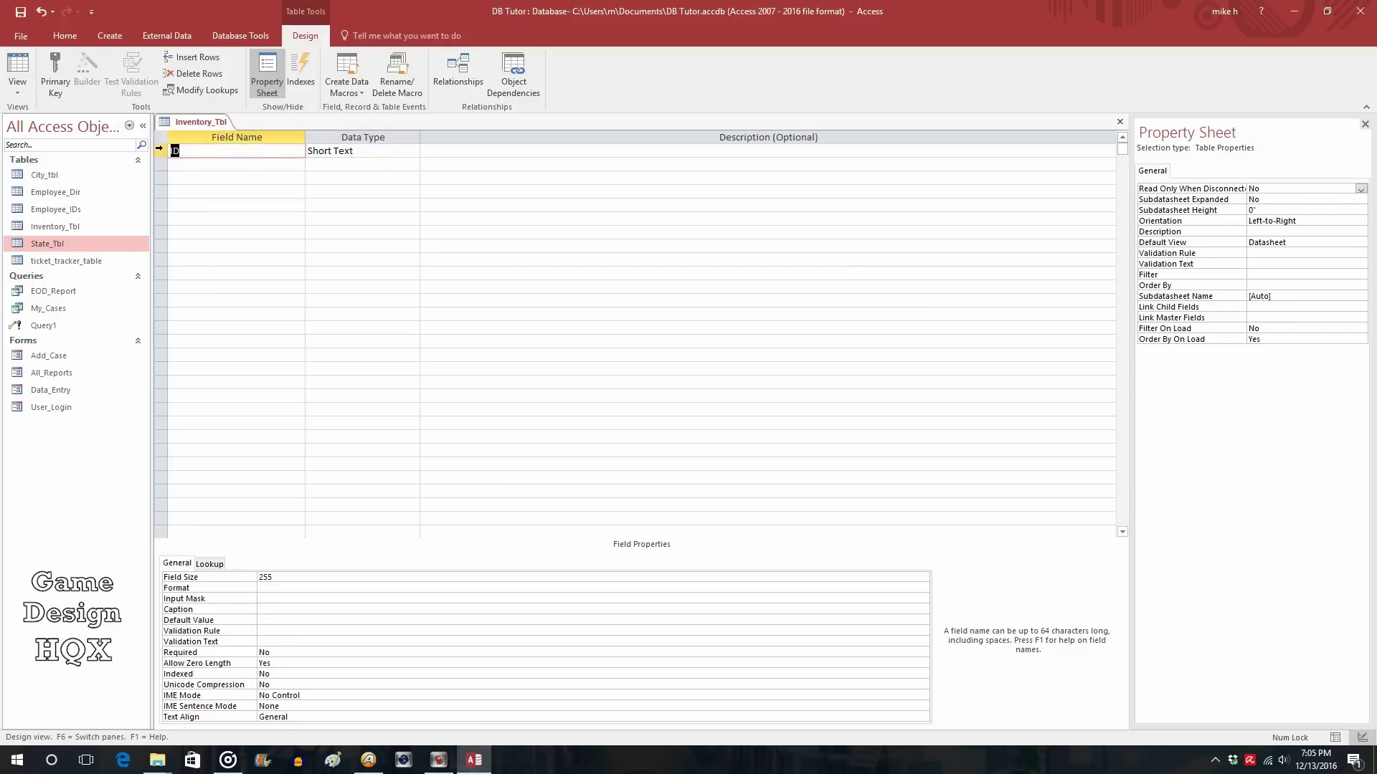
{"action": "type", "text": "Product_Description"}
Add a second field named Product_Quantity with the Number data type
{"action": "left_click", "coordinate": [225, 165]}
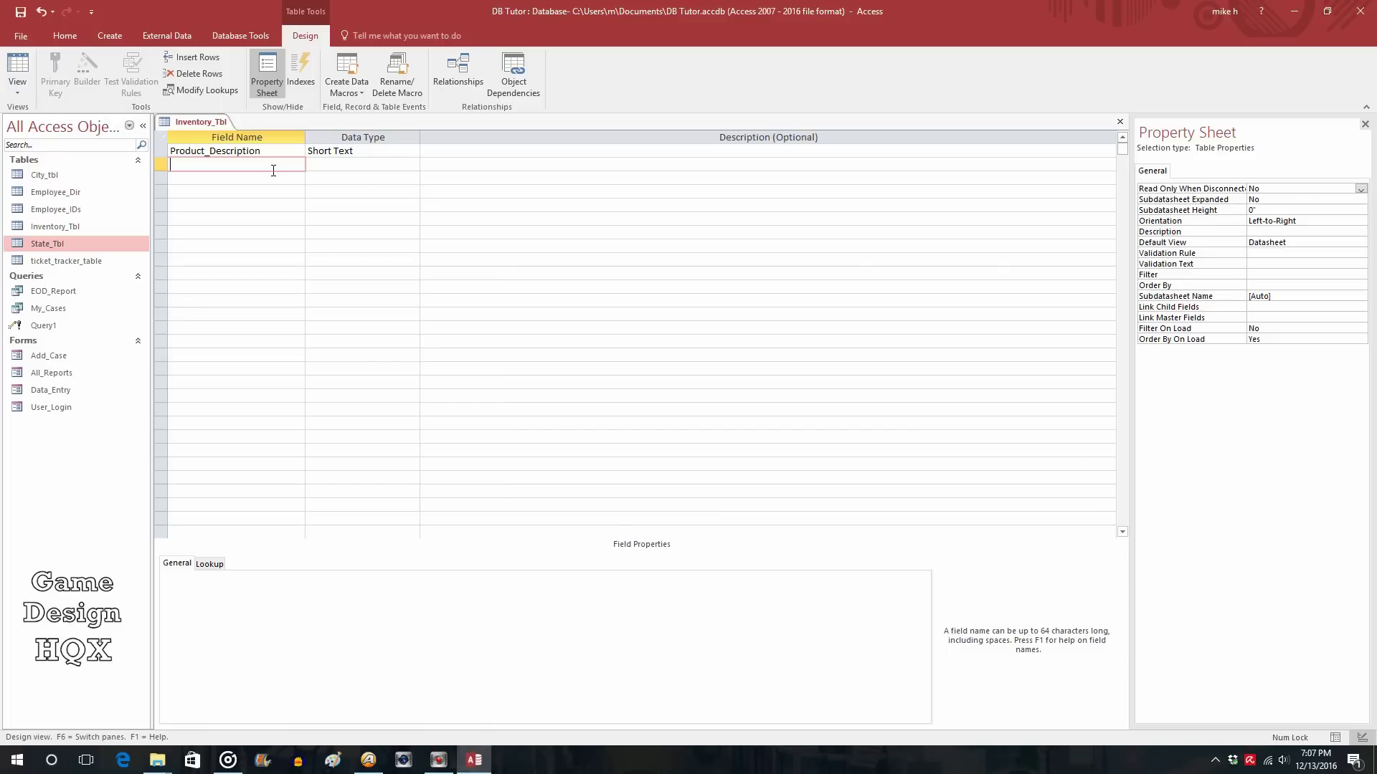
{"action": "type", "text": "Product"}
{"action": "type", "text": "+Q"}
{"action": "key", "text": "BackSpace"}
{"action": "key", "text": "BackSpace"}
{"action": "type", "text": "_Q"}
{"action": "type", "text": "ty"}
{"action": "left_click", "coordinate": [344, 169]}
{"action": "left_click", "coordinate": [413, 165]}
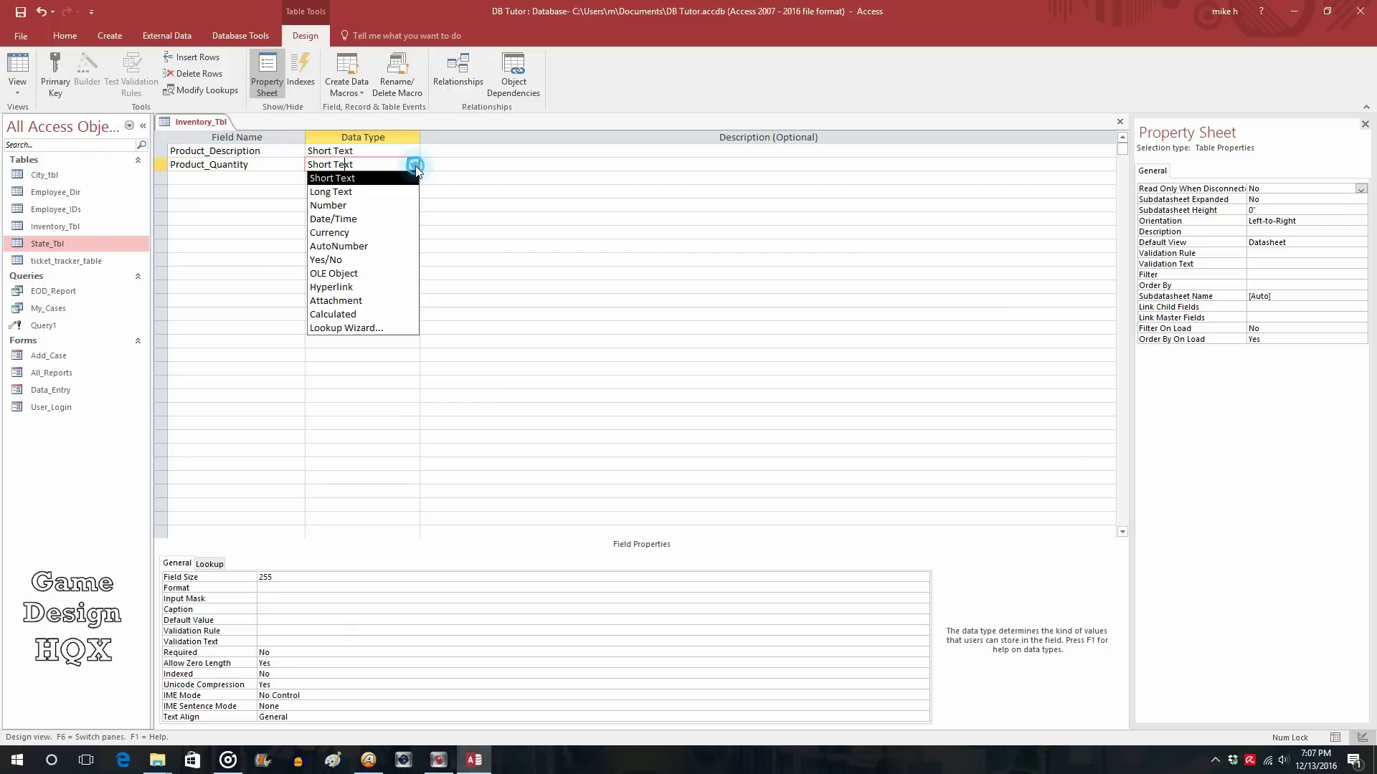
{"action": "left_click", "coordinate": [381, 205]}
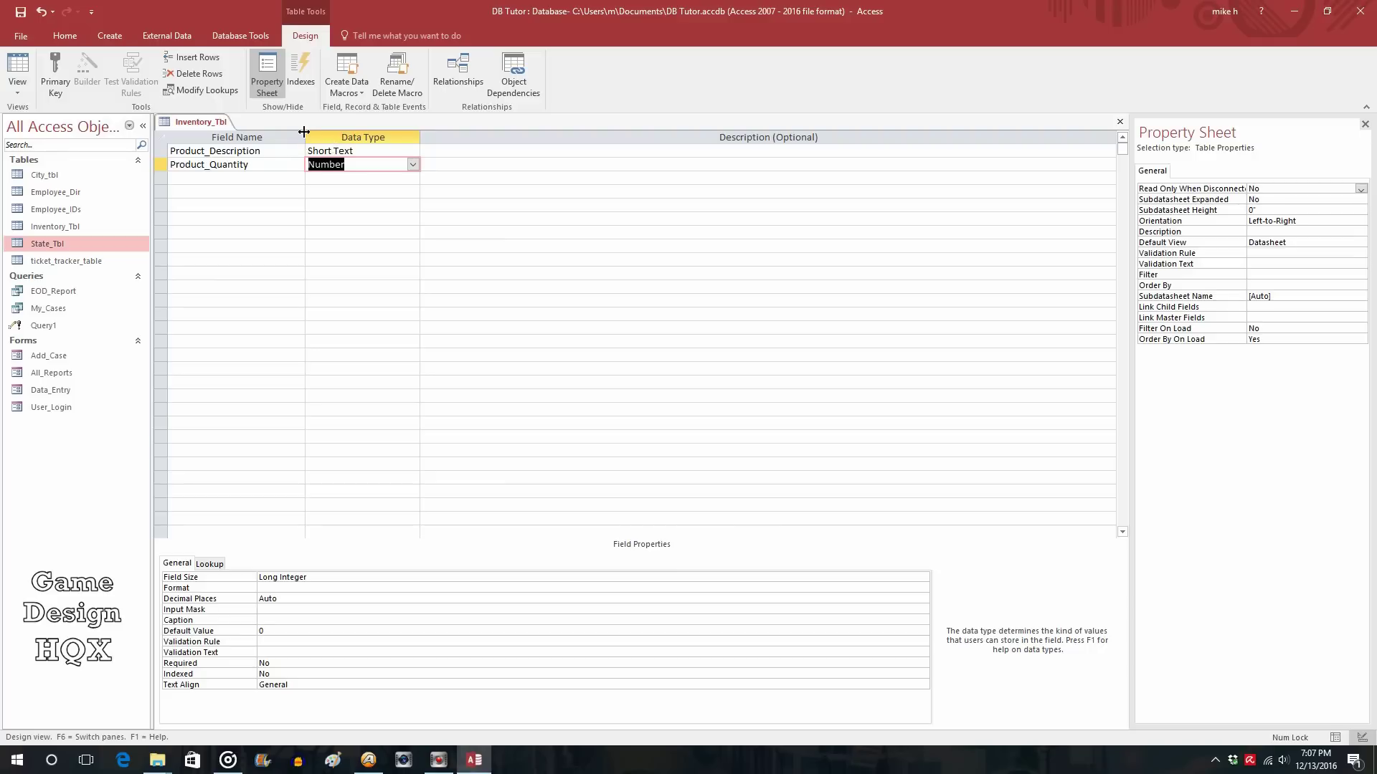
Save the table, show it in Datasheet View and widen both columns to fit their full headings
{"action": "left_click", "coordinate": [17, 69]}
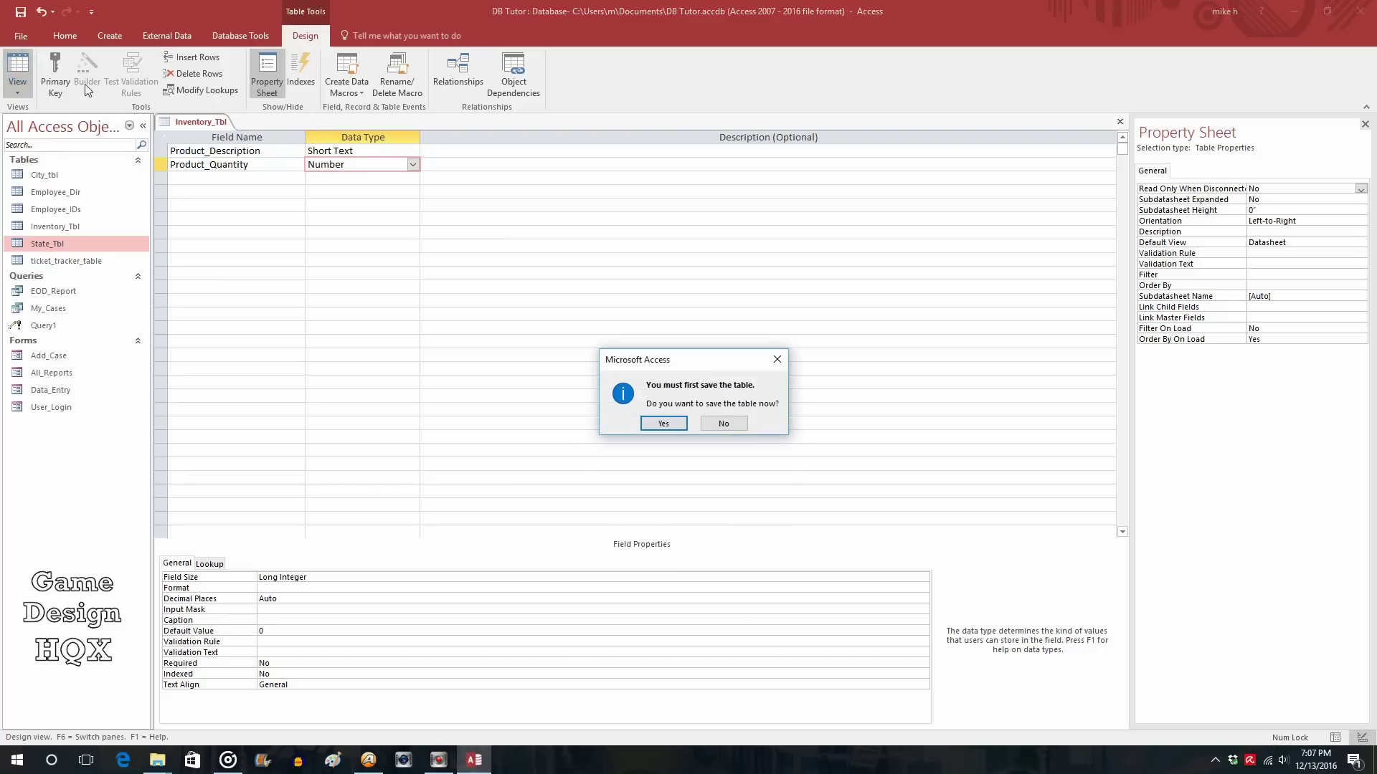
{"action": "left_click", "coordinate": [661, 423]}
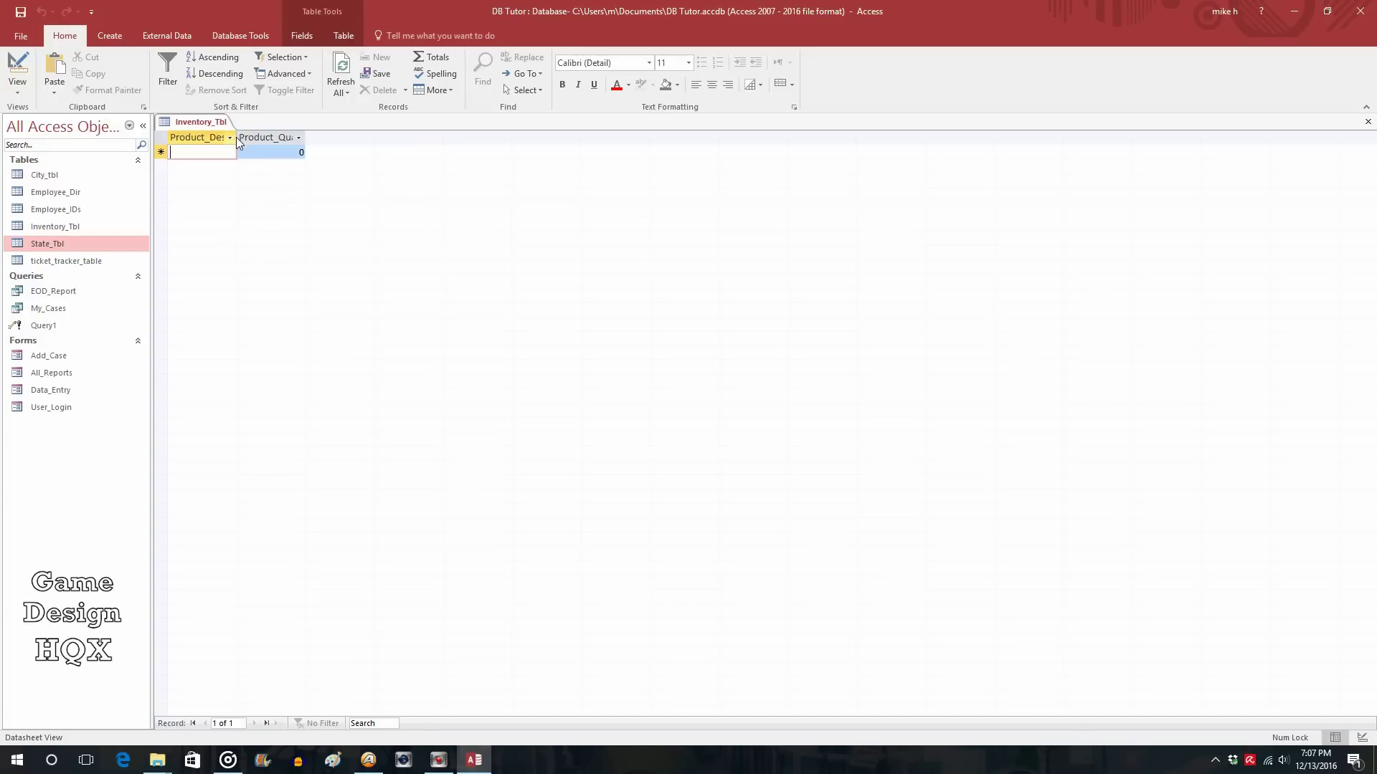
{"action": "left_click_drag", "start_coordinate": [237, 137], "coordinate": [293, 137]}
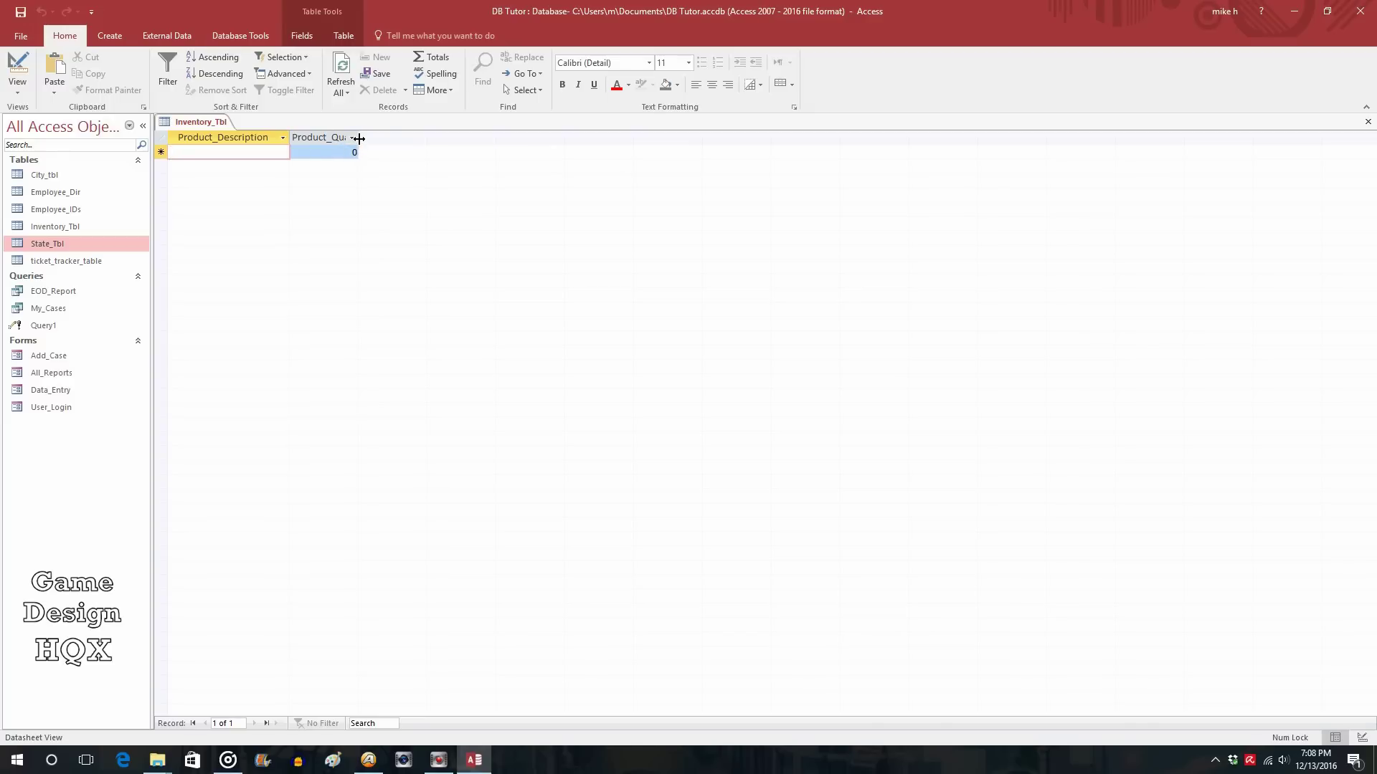
{"action": "left_click_drag", "start_coordinate": [358, 137], "coordinate": [408, 137]}
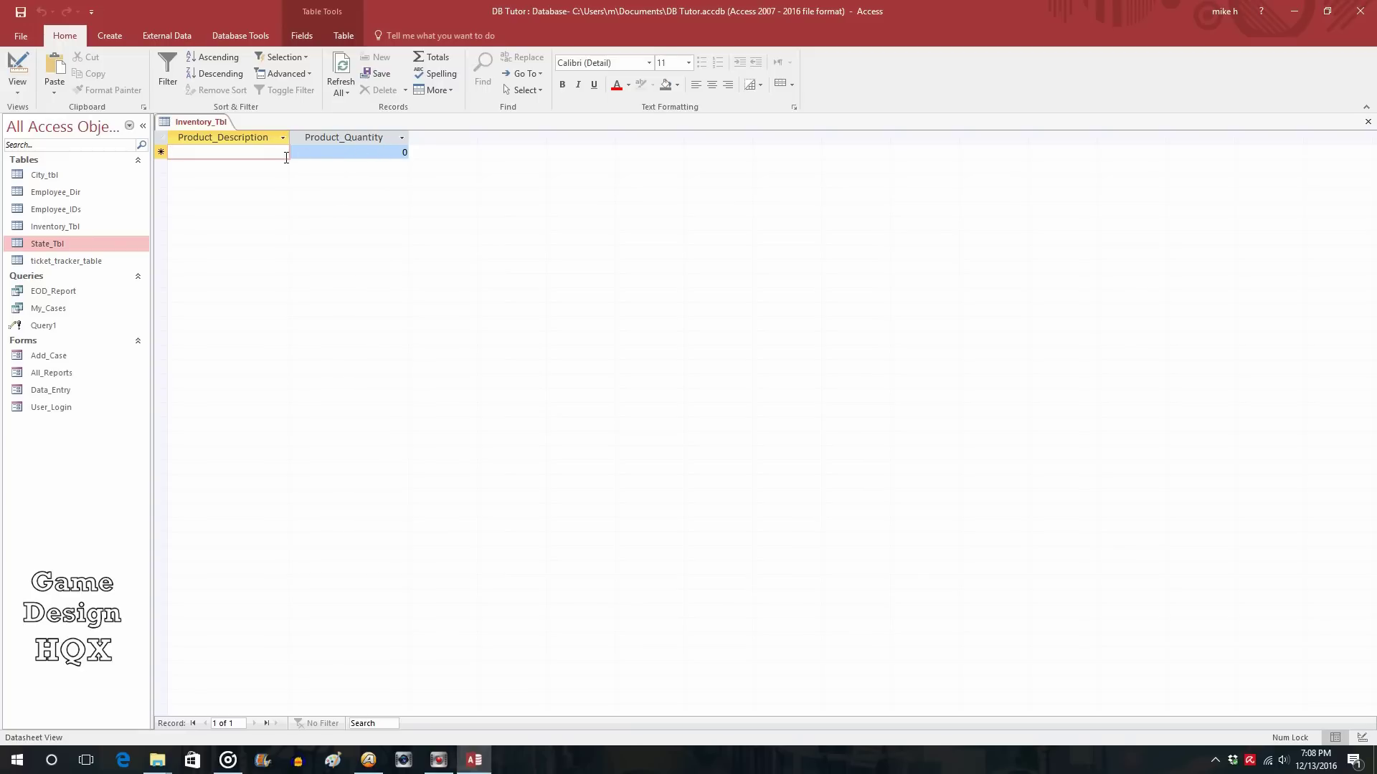
Enter the first record as Red Herb with a product quantity of 20
{"action": "left_click", "coordinate": [242, 150]}
{"action": "type", "text": "Red "}
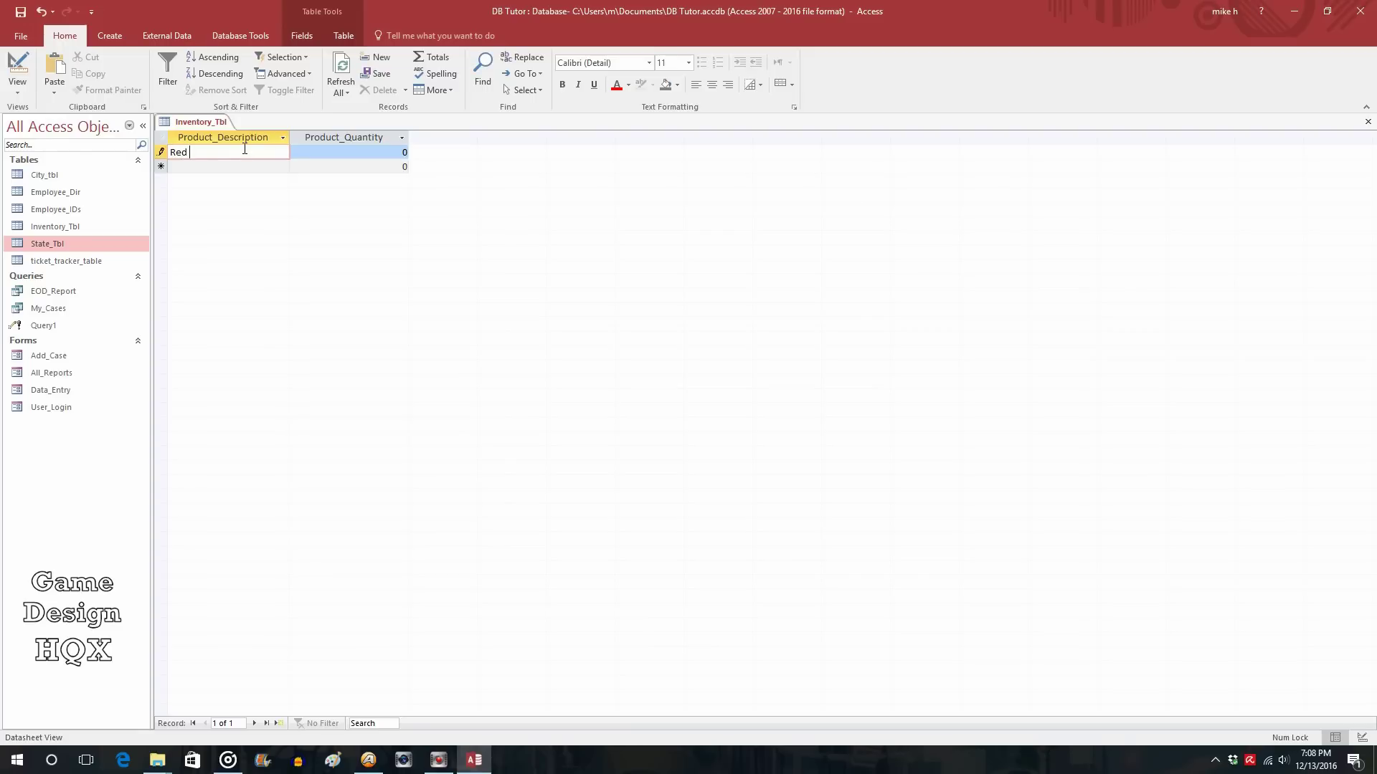
{"action": "type", "text": "Herb"}
{"action": "left_click", "coordinate": [380, 152]}
{"action": "type", "text": "2"}
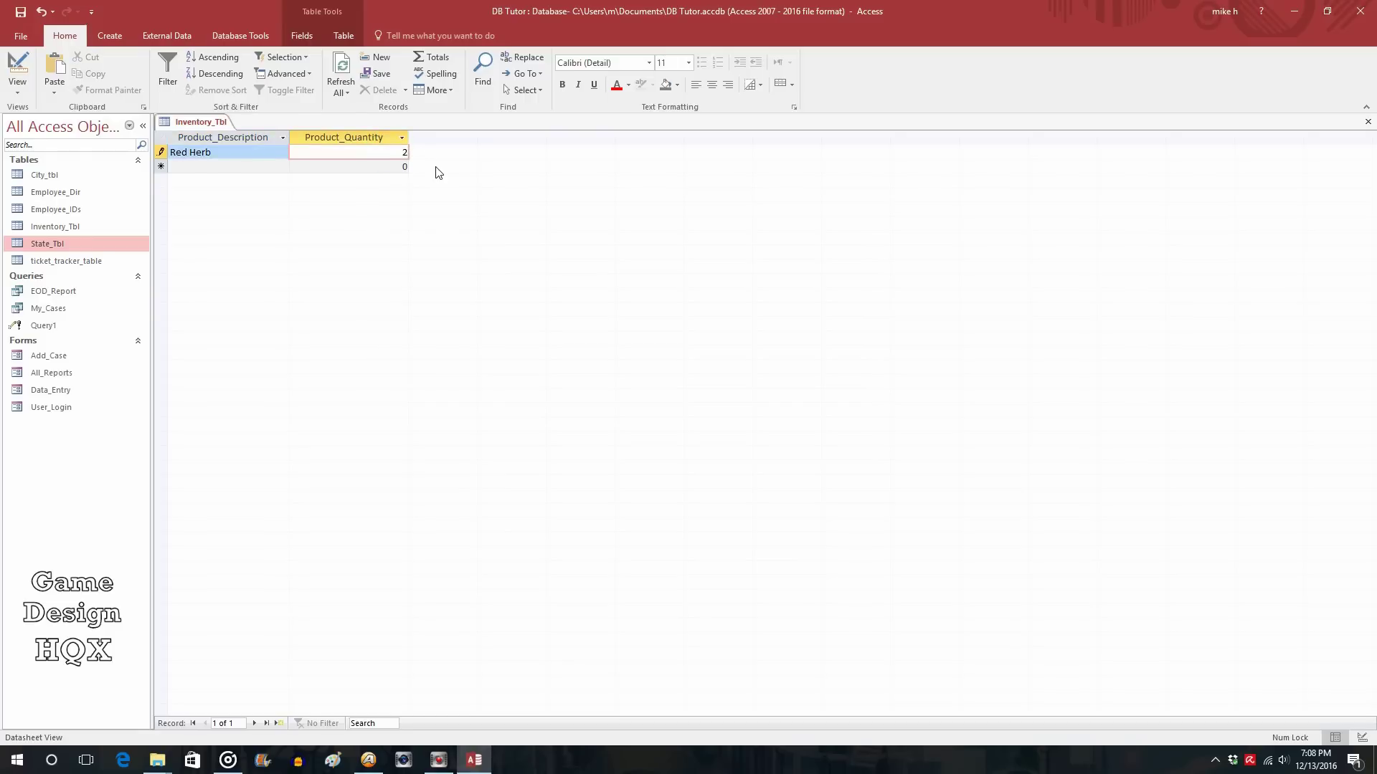
{"action": "type", "text": "0"}
Add a second record for Green Herb, leaving its quantity at the default
{"action": "left_click", "coordinate": [245, 166]}
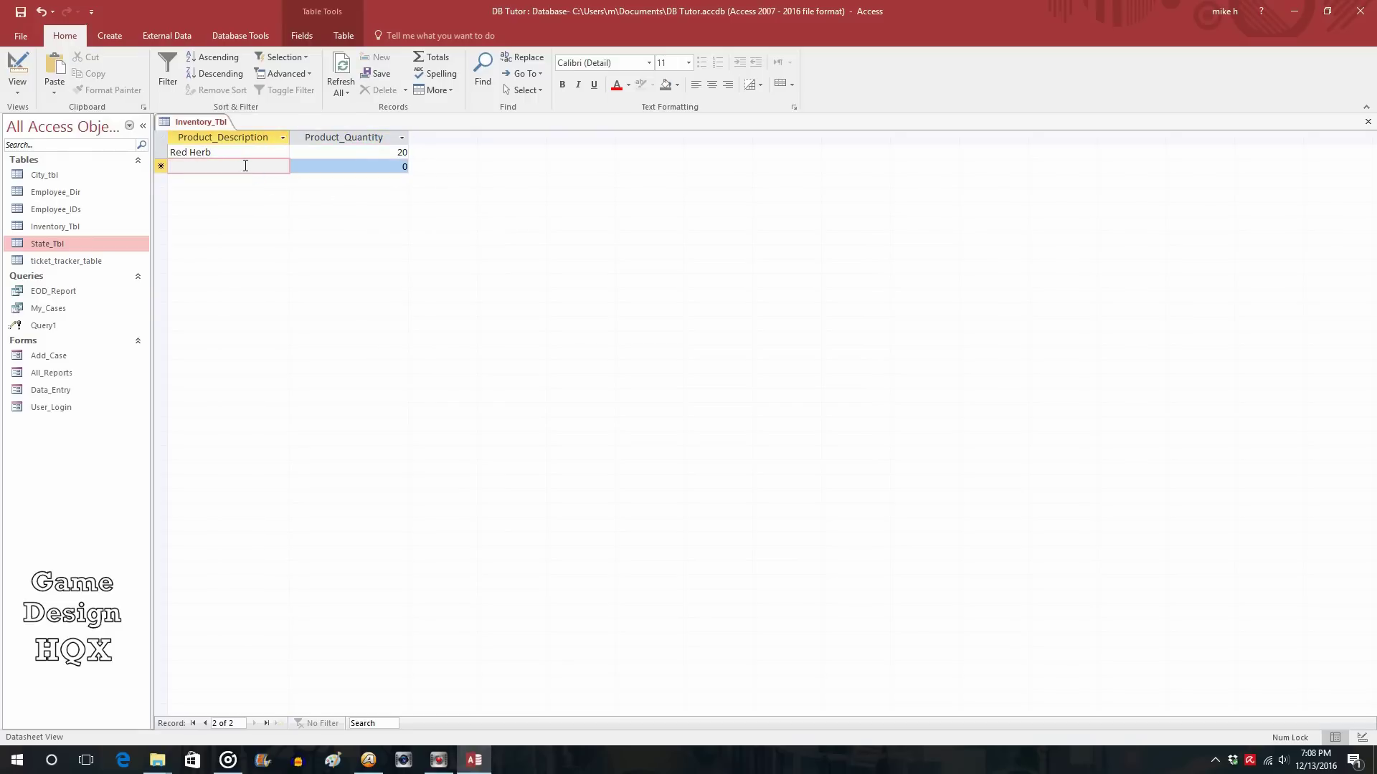
{"action": "type", "text": "Green Herb"}
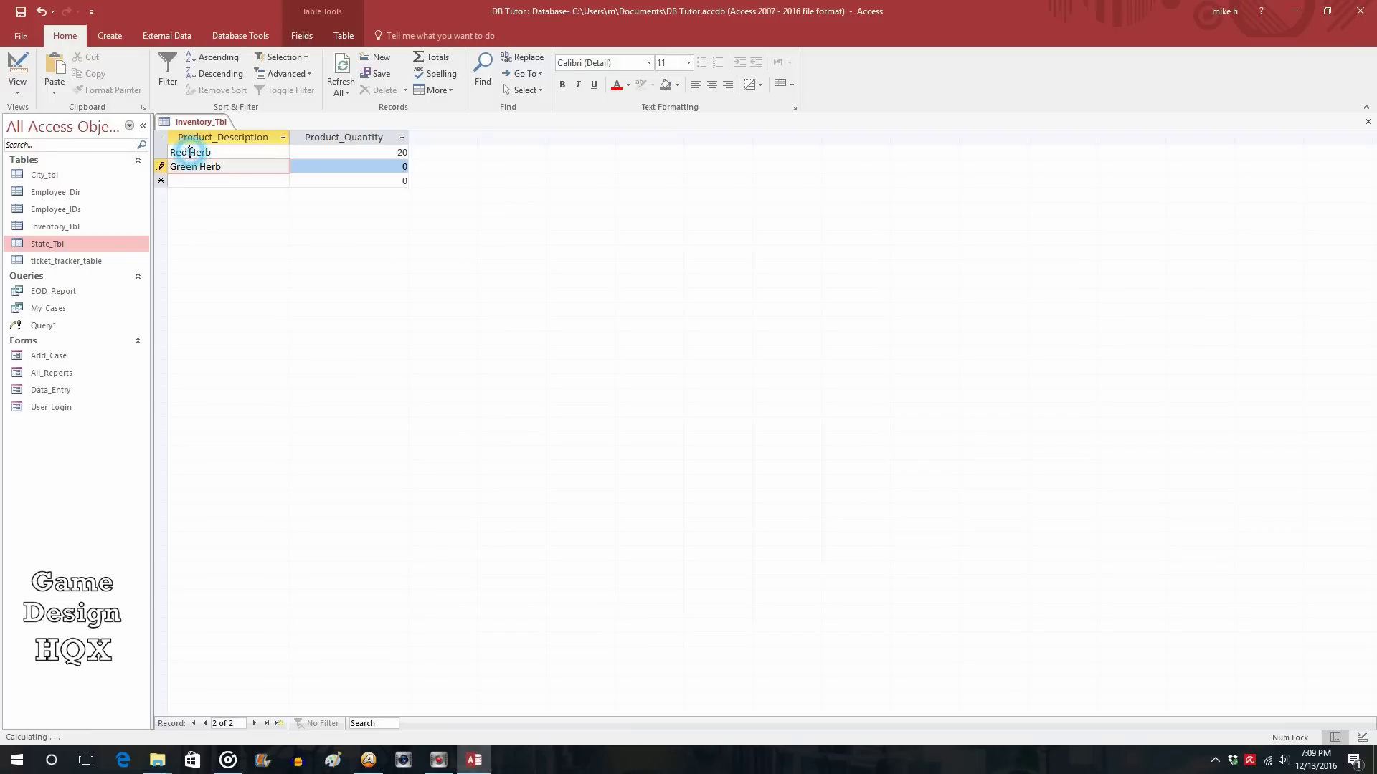
{"action": "left_click", "coordinate": [189, 152]}
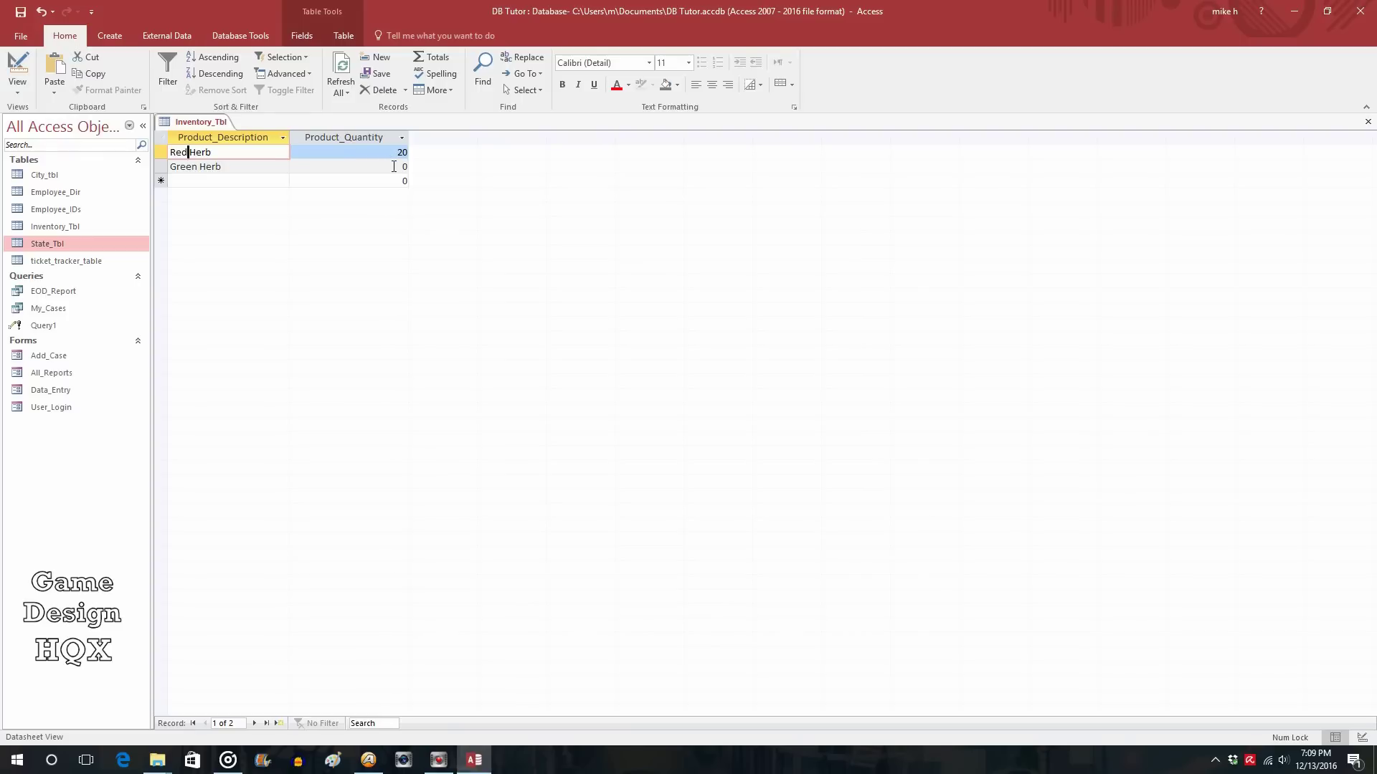
Add a third record for First Aid Spray with quantity 10 and slightly widen the Product_Description column
{"action": "left_click", "coordinate": [234, 178]}
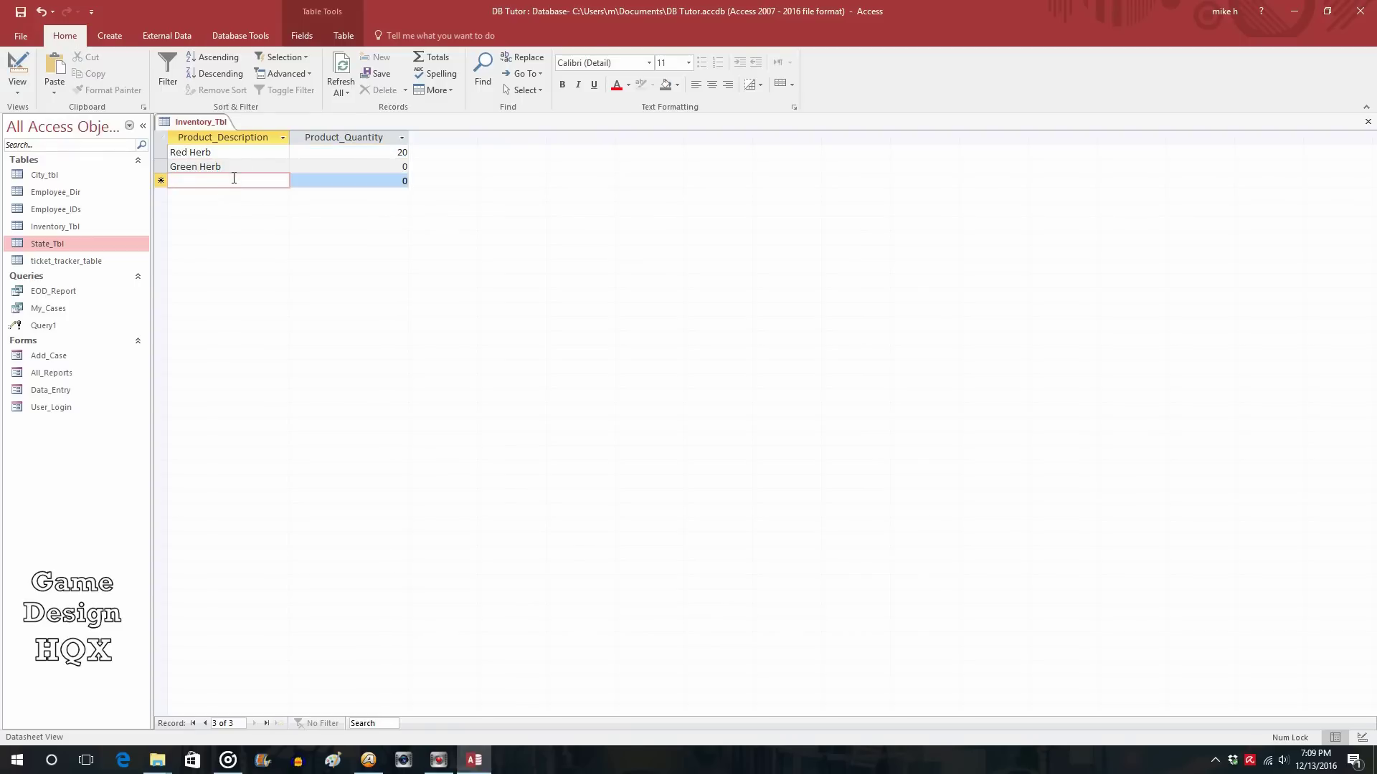
{"action": "type", "text": "Firs"}
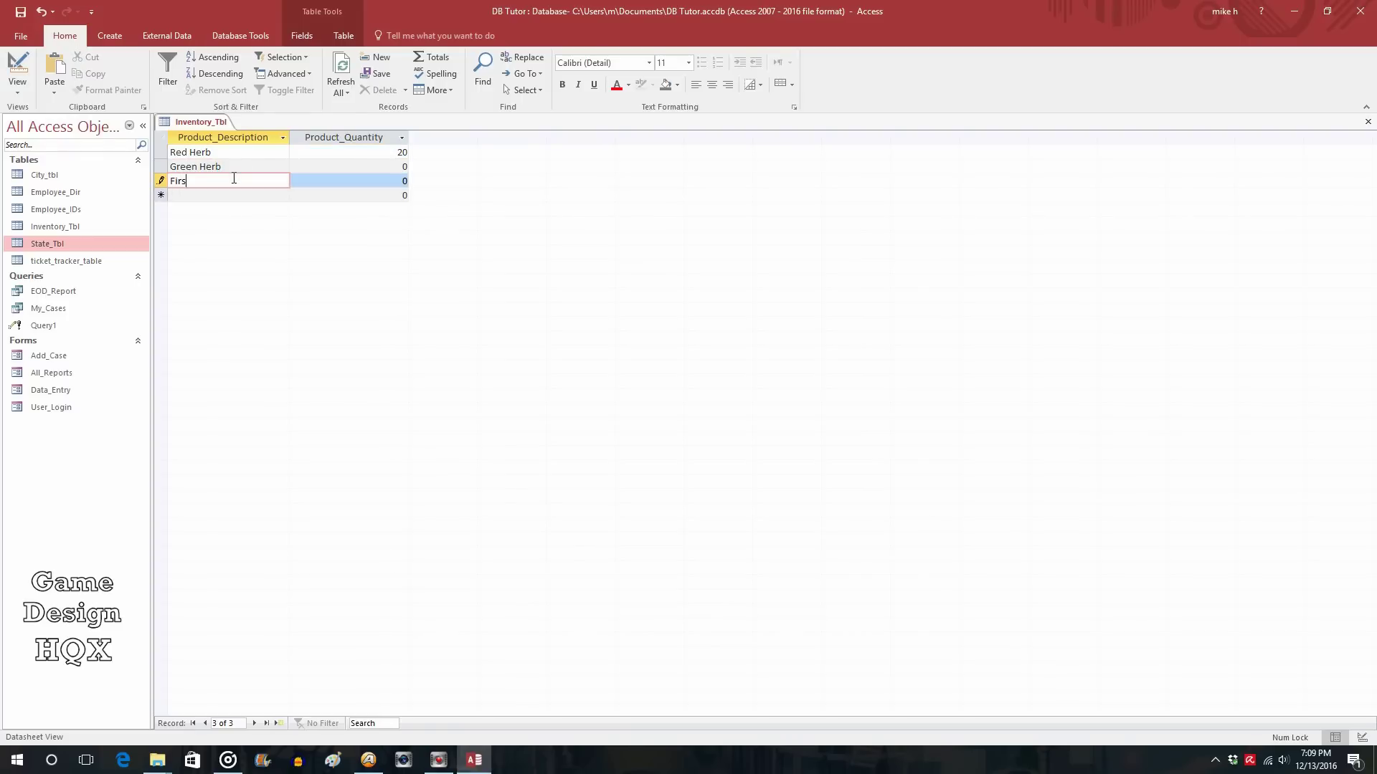
{"action": "type", "text": "t Aid Spray"}
{"action": "left_click", "coordinate": [395, 180]}
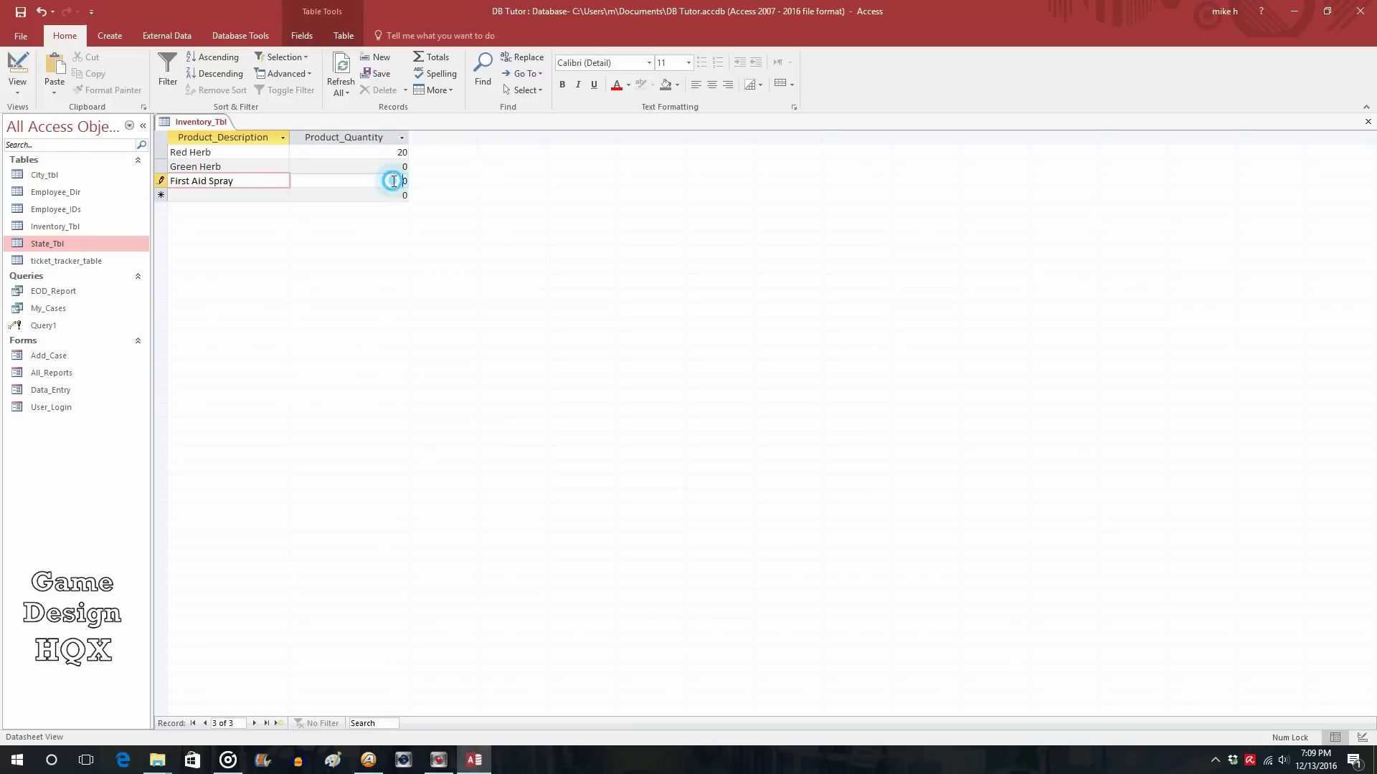
{"action": "key", "text": "BackSpace"}
{"action": "type", "text": "10"}
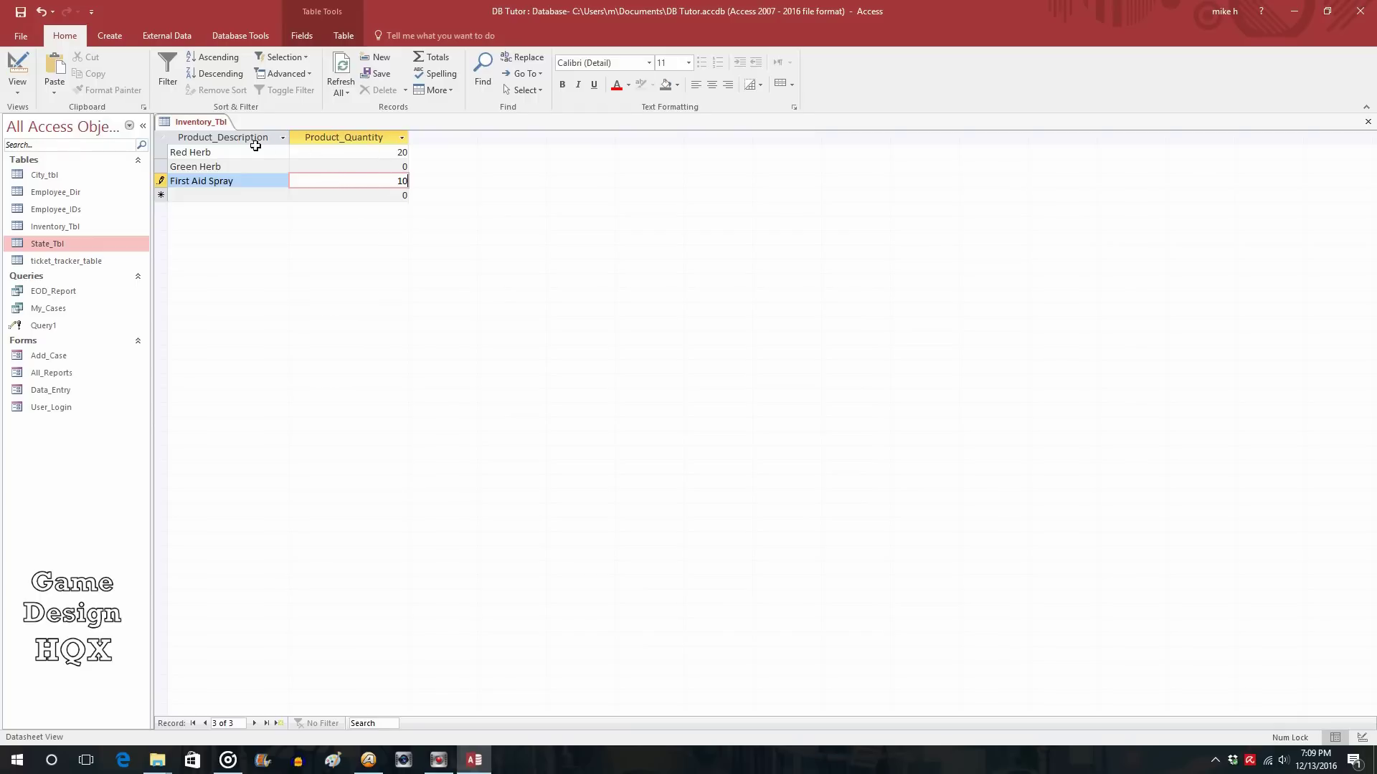
{"action": "left_click_drag", "start_coordinate": [289, 137], "coordinate": [297, 137]}
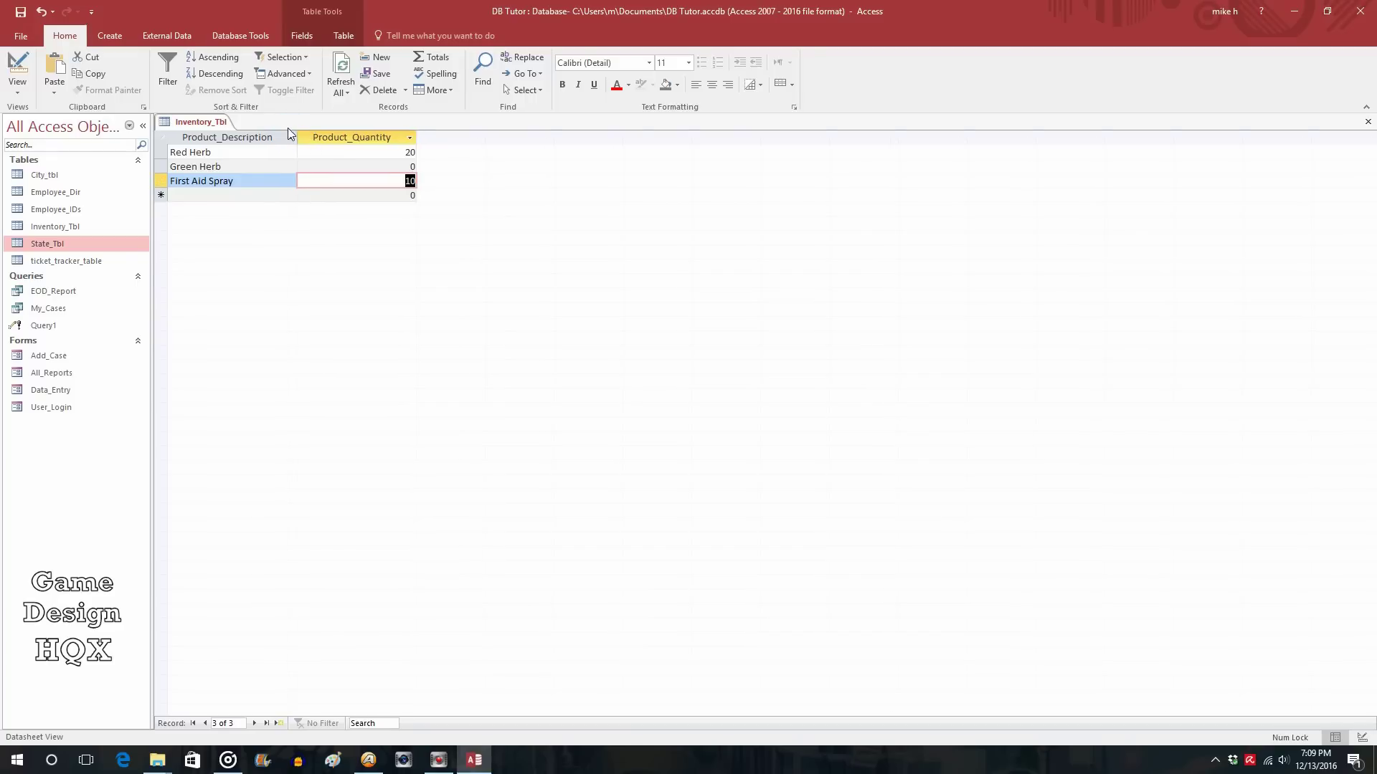
Set the Green Herb quantity to 1
{"action": "left_click", "coordinate": [356, 150]}
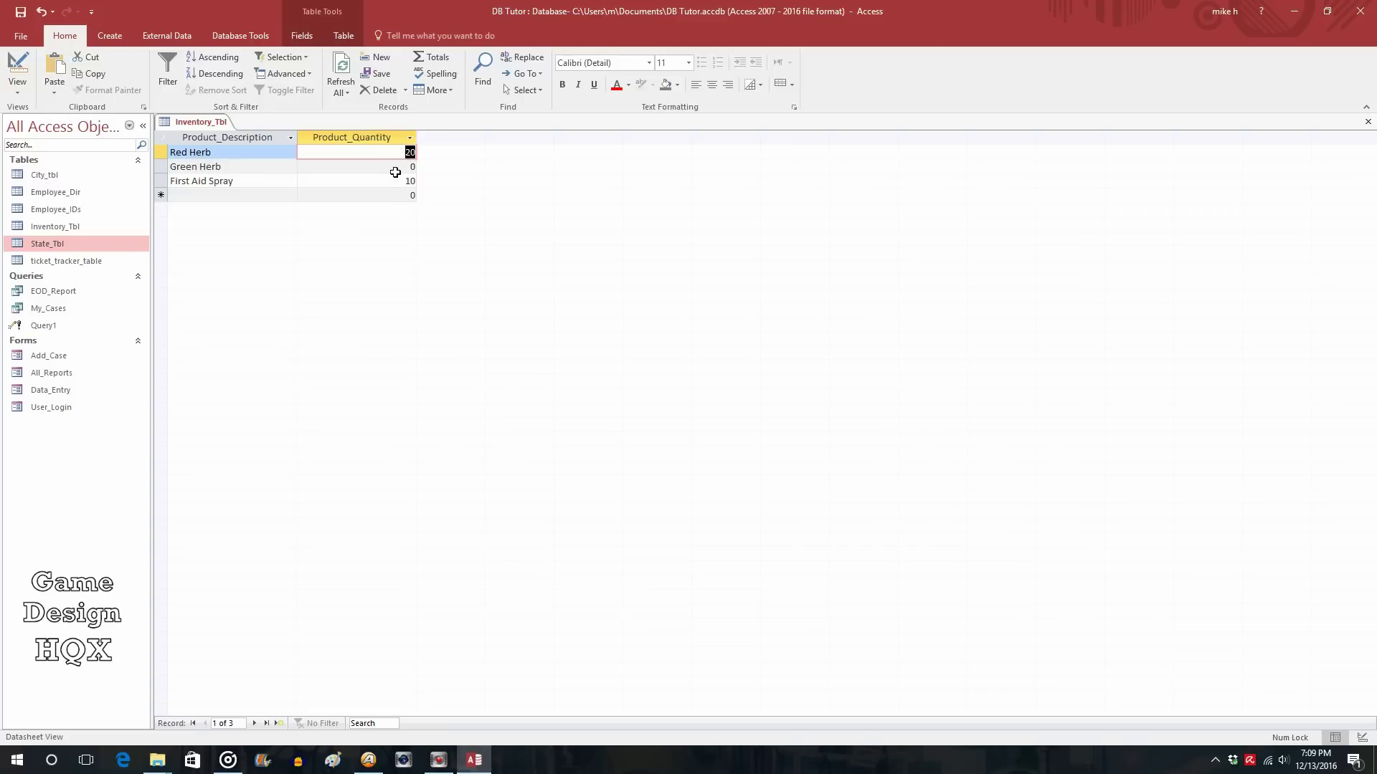
{"action": "left_click", "coordinate": [398, 168]}
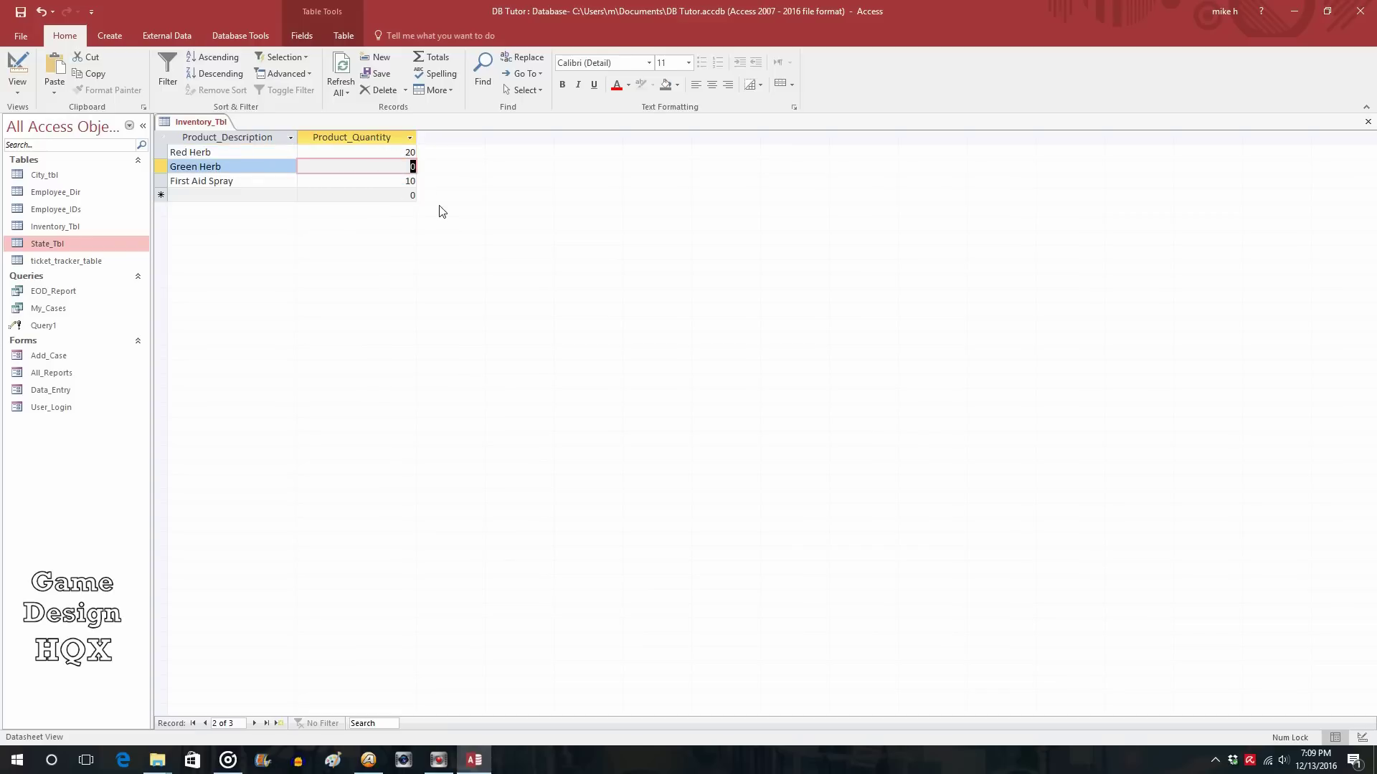
{"action": "type", "text": "1"}
{"action": "key", "text": "Escape"}
{"action": "type", "text": "1"}
{"action": "left_click", "coordinate": [398, 179]}
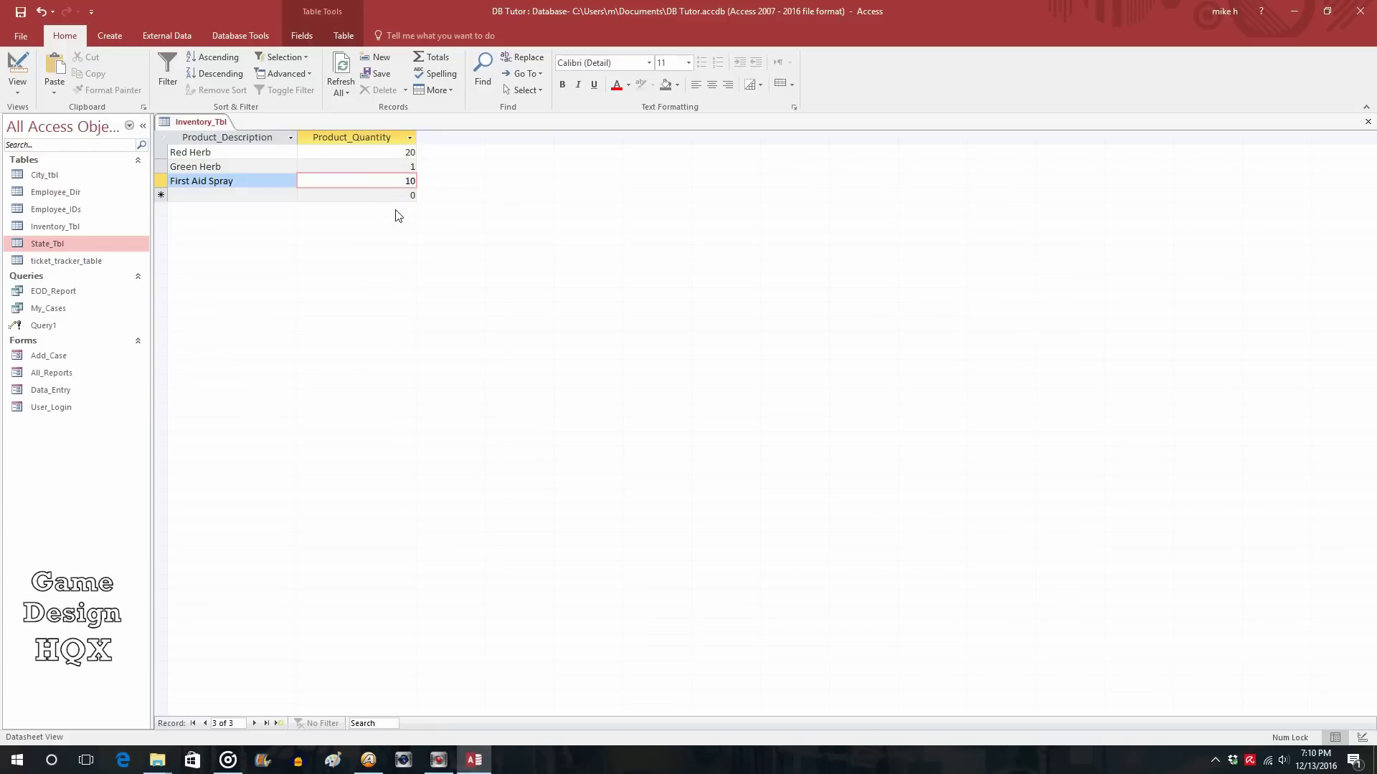
Set the Green Herb quantity to 0 and close Inventory_Tbl, saving its layout changes
{"action": "key", "text": "Up"}
{"action": "type", "text": "0"}
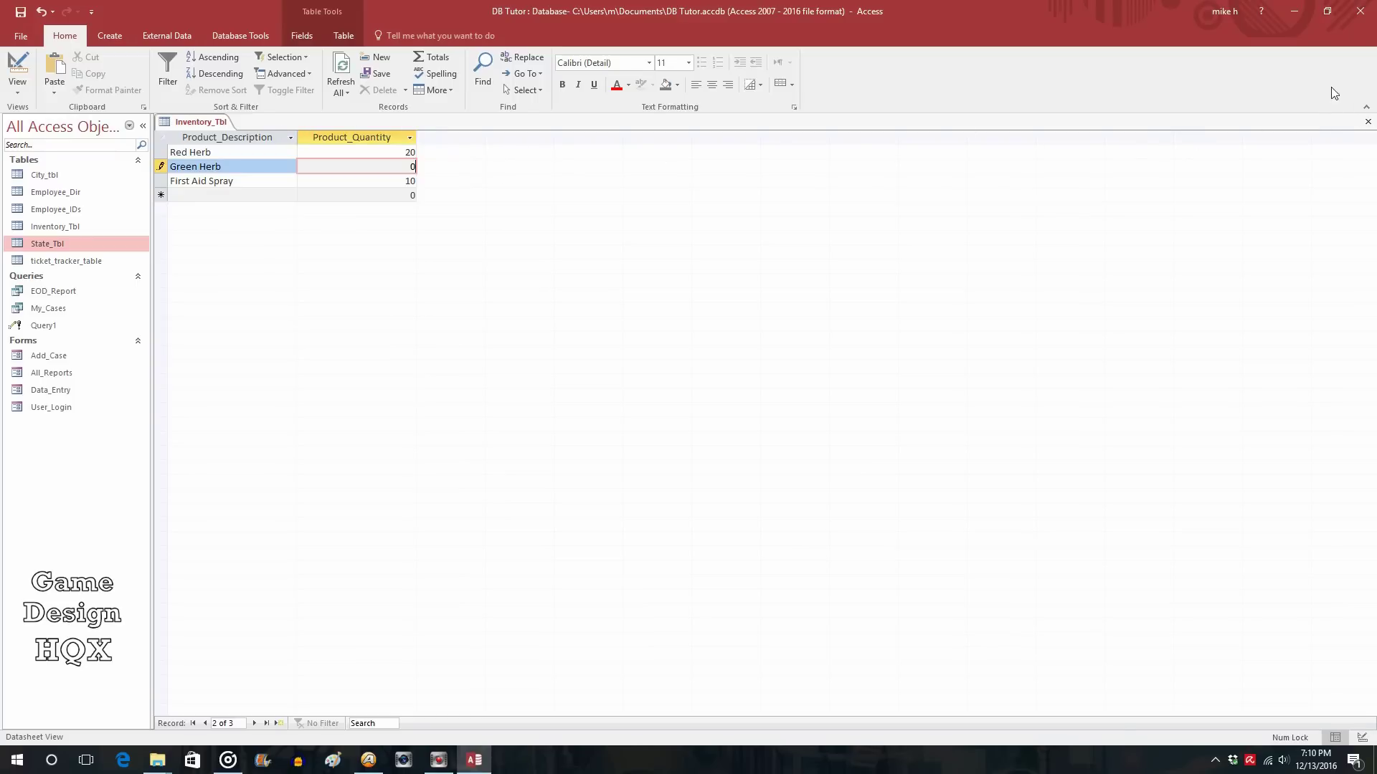
{"action": "left_click", "coordinate": [1367, 122]}
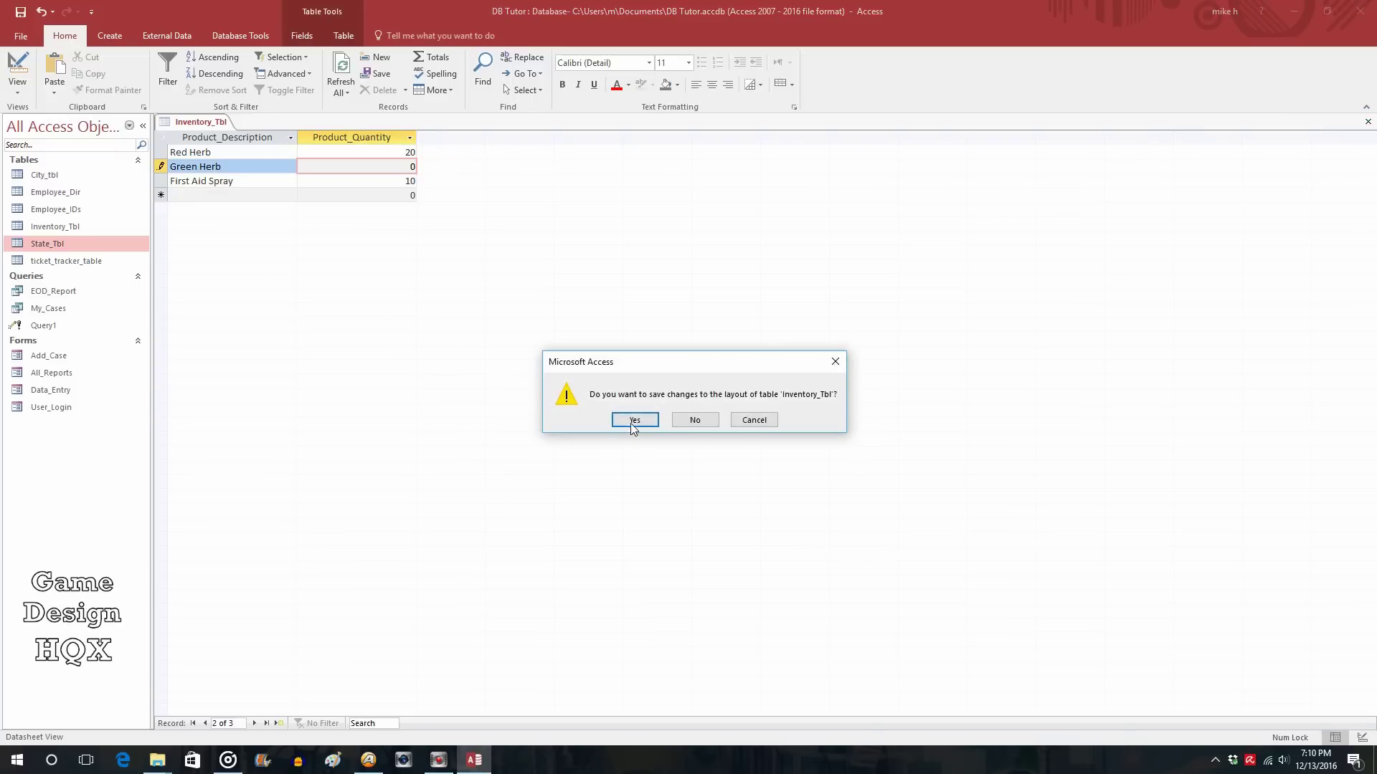
{"action": "left_click", "coordinate": [633, 422]}
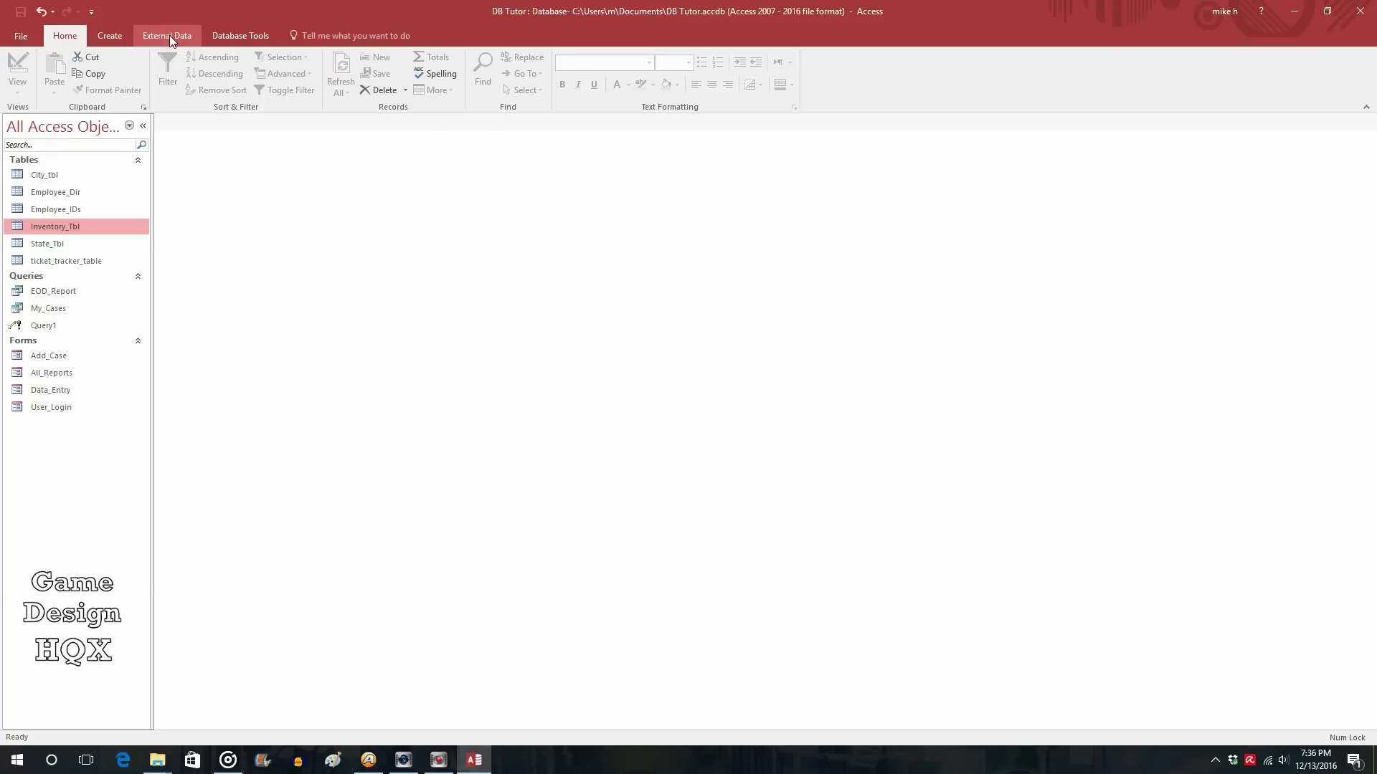
Create a blank form in Design View and display its property sheet
{"action": "left_click", "coordinate": [126, 38]}
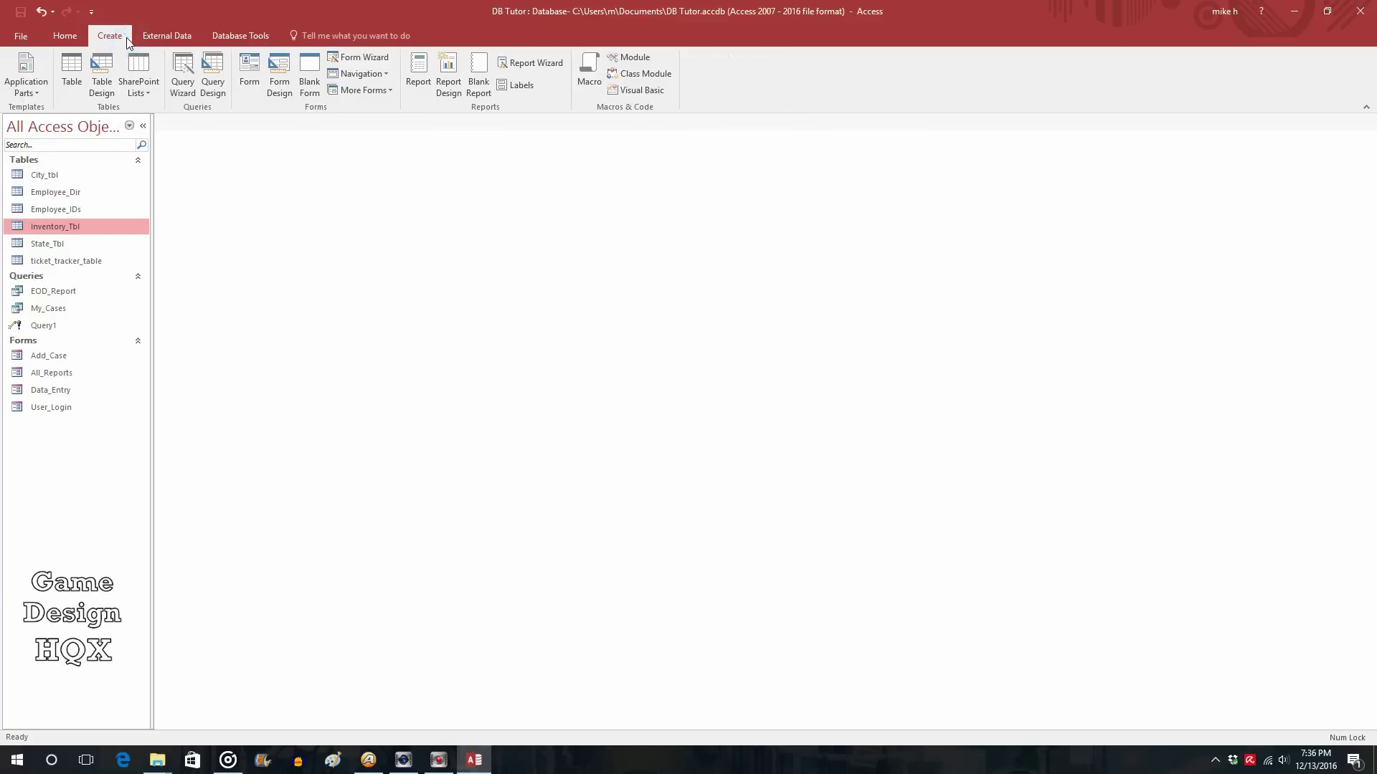
{"action": "left_click", "coordinate": [314, 66]}
{"action": "left_click", "coordinate": [17, 85]}
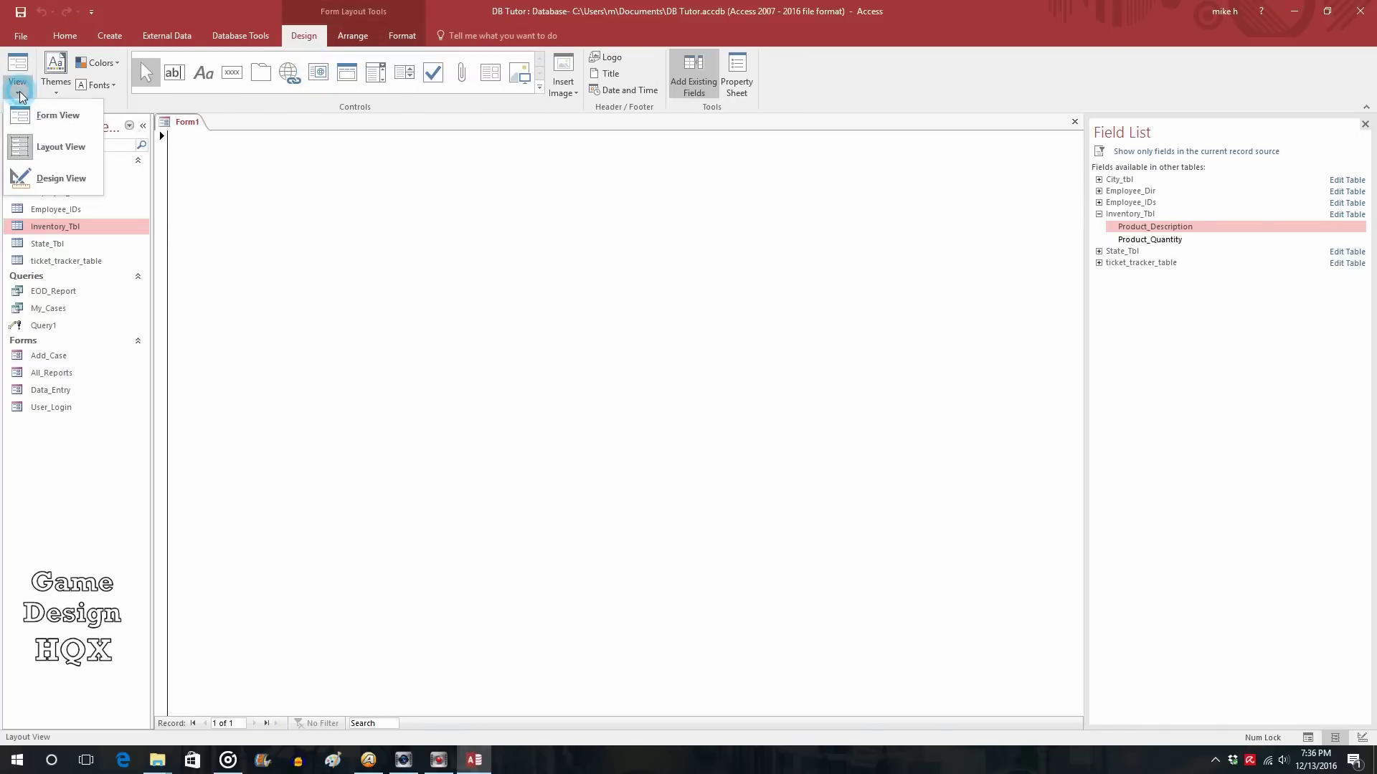
{"action": "left_click", "coordinate": [50, 177]}
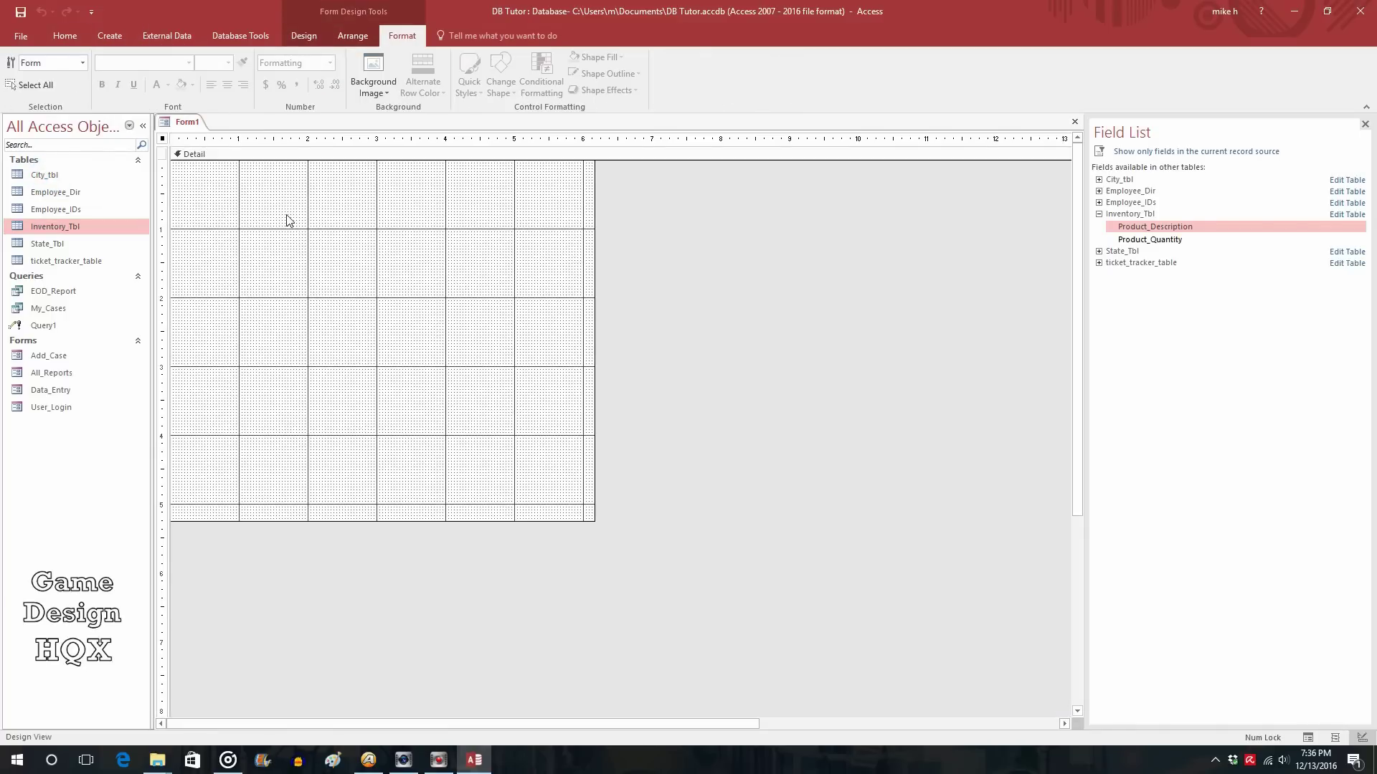
{"action": "left_click", "coordinate": [302, 36]}
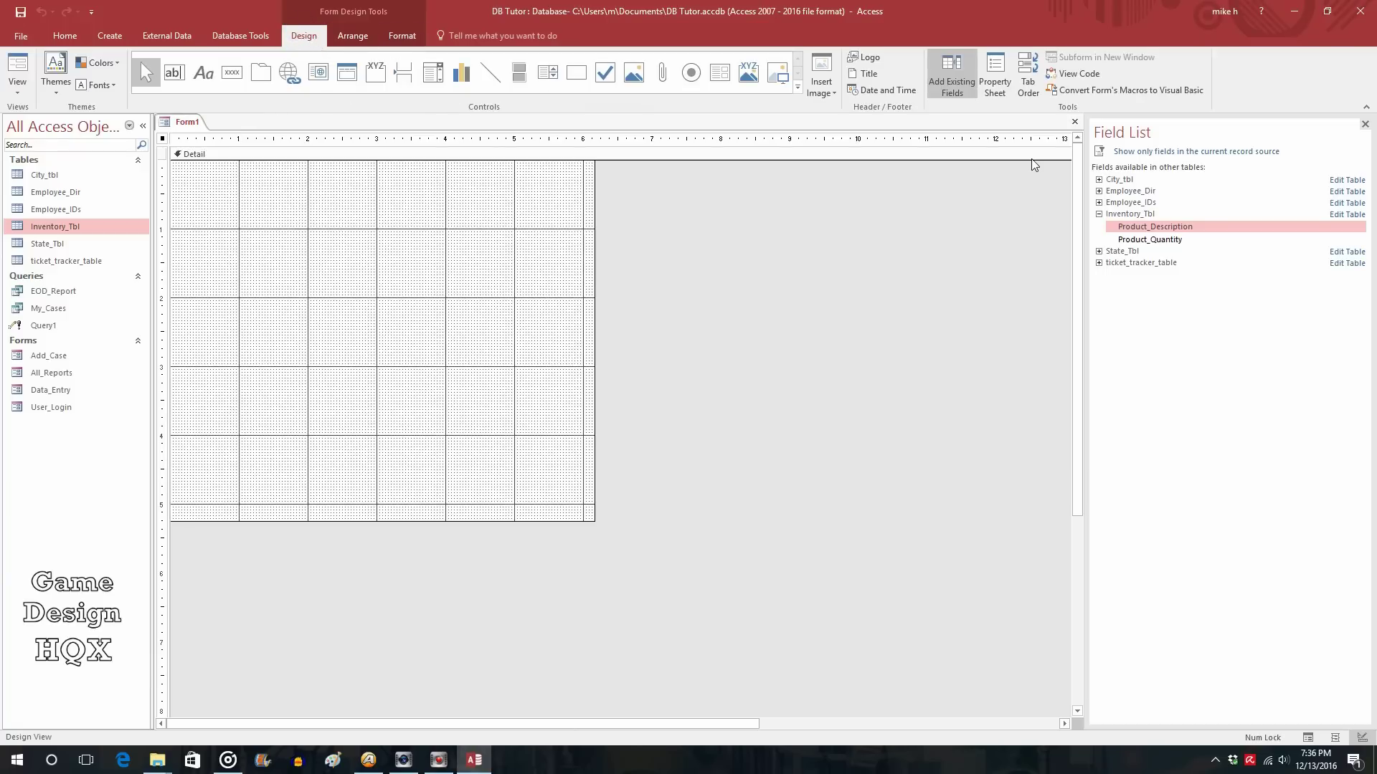
{"action": "left_click", "coordinate": [996, 74]}
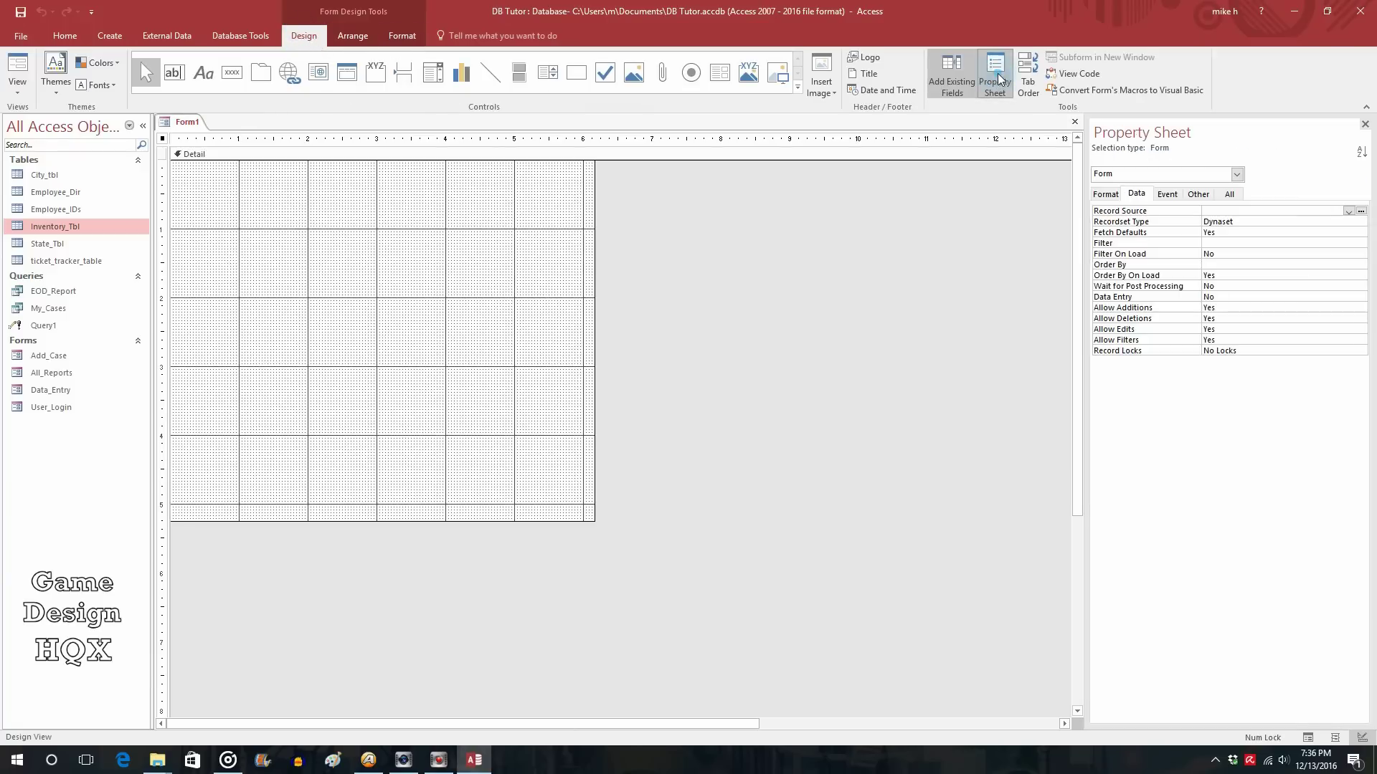
Turn off the form's navigation buttons and record selectors by setting both properties to No
{"action": "left_click", "coordinate": [1103, 194]}
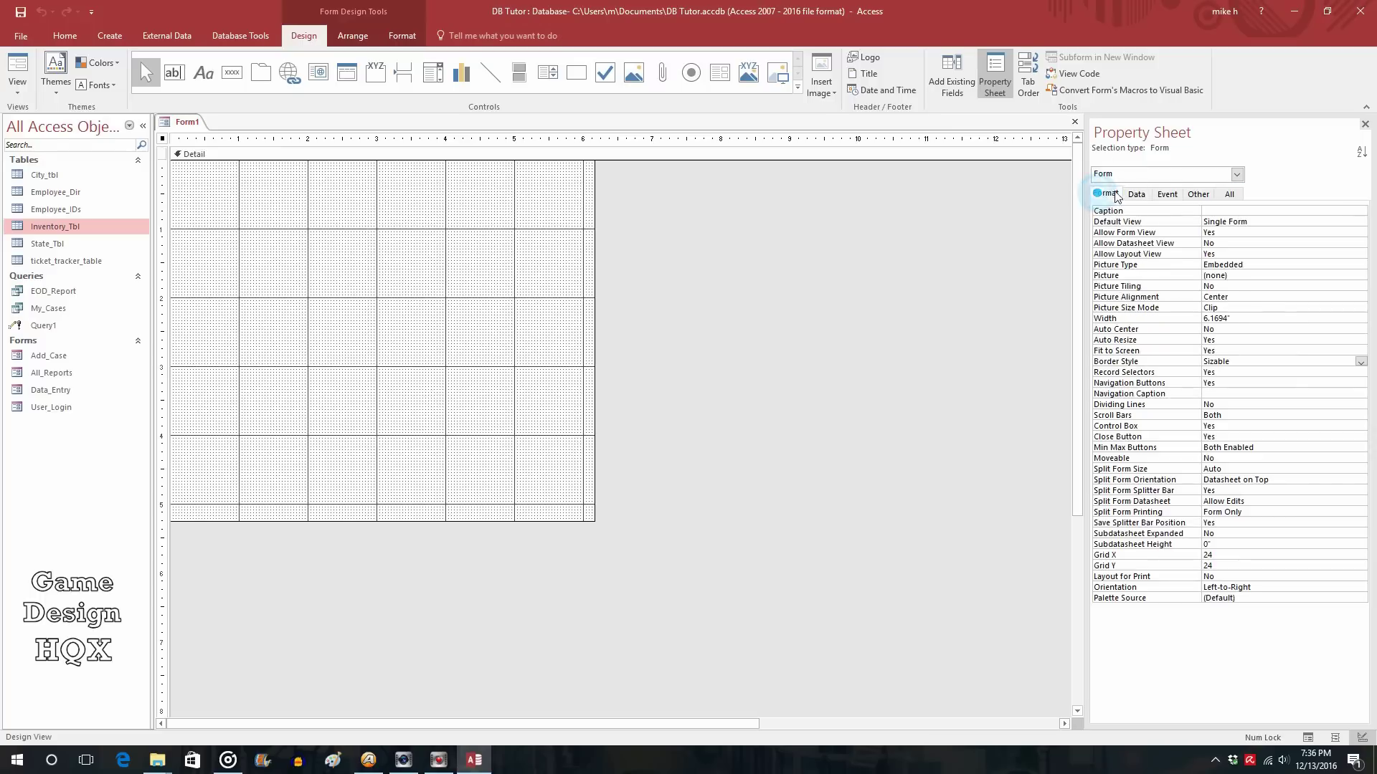
{"action": "left_click", "coordinate": [1333, 380]}
{"action": "left_click", "coordinate": [1360, 384]}
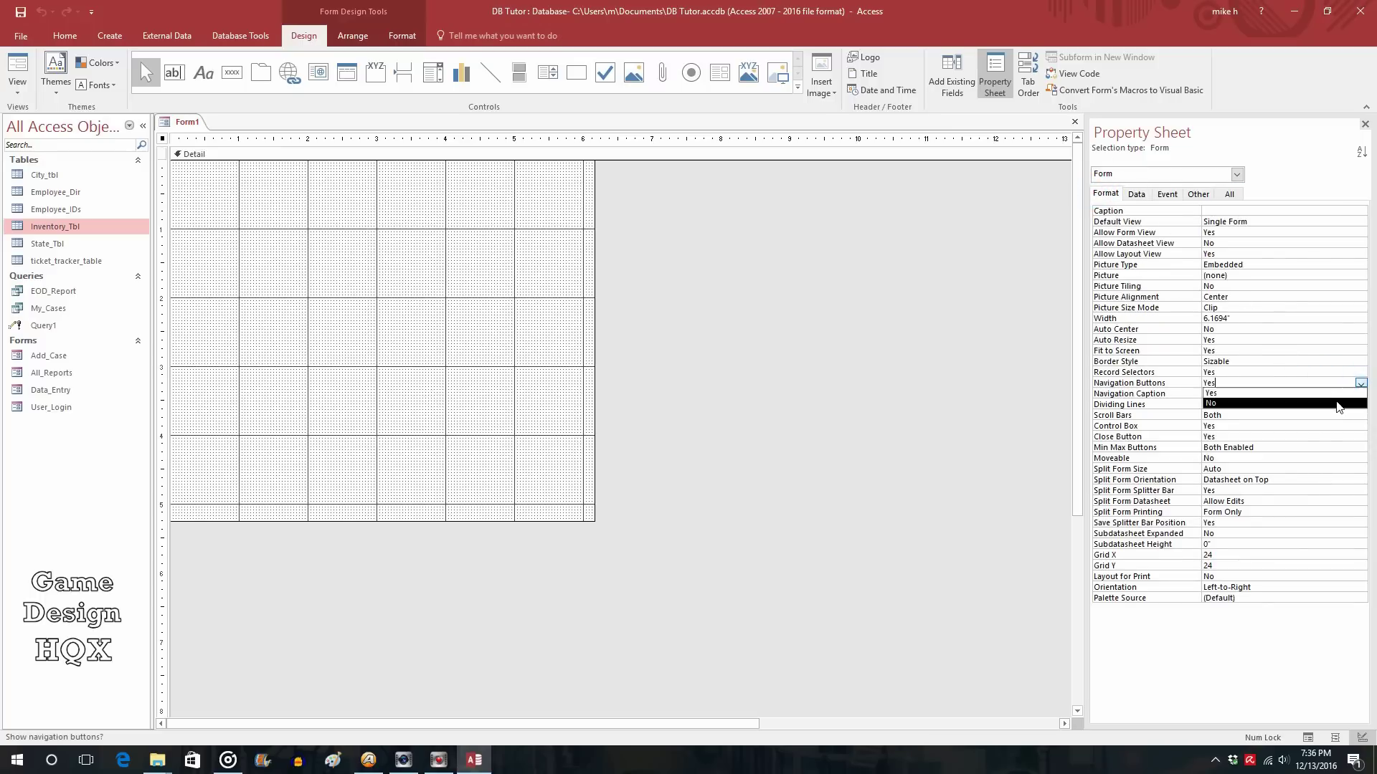
{"action": "left_click", "coordinate": [1332, 404]}
{"action": "left_click", "coordinate": [1340, 372]}
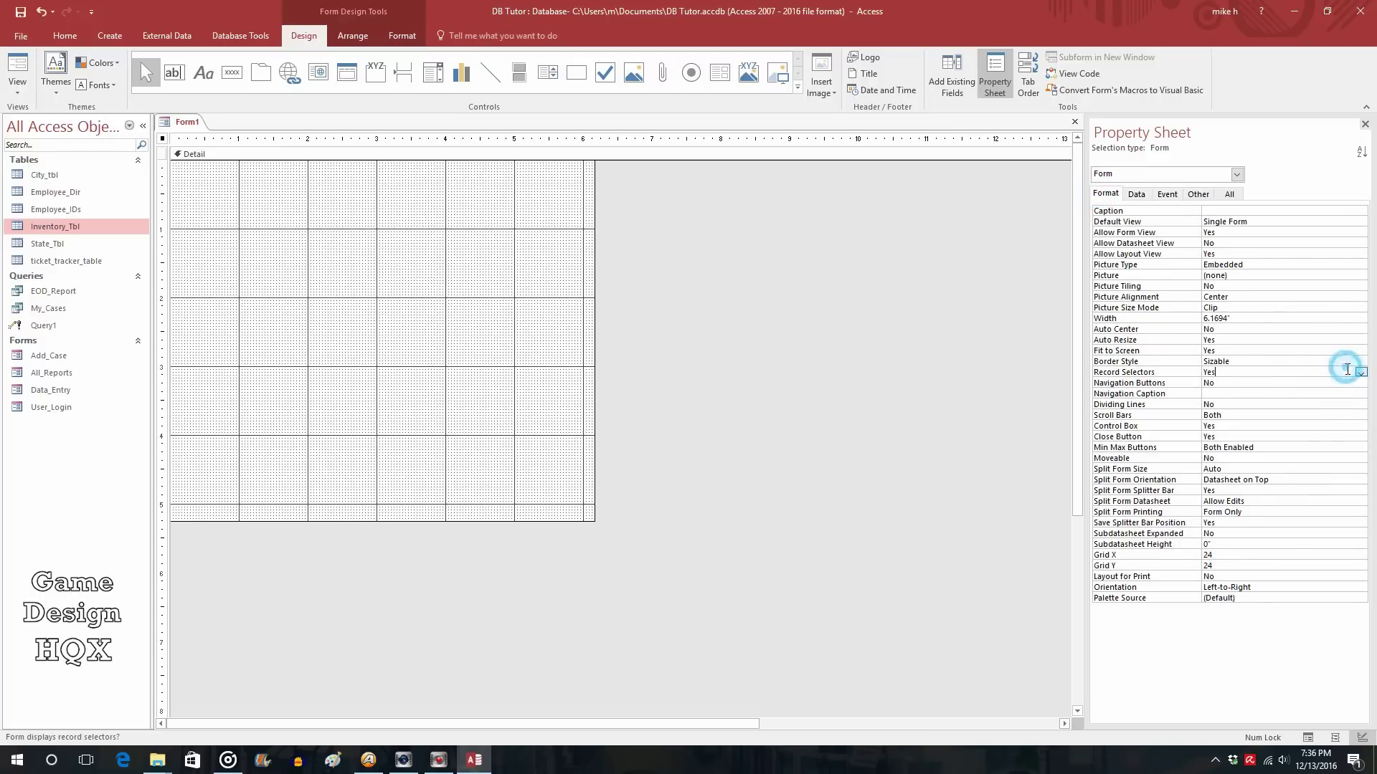
{"action": "left_click", "coordinate": [1361, 372]}
{"action": "left_click", "coordinate": [1328, 391]}
Set the form's border style to Thin
{"action": "left_click", "coordinate": [1302, 362]}
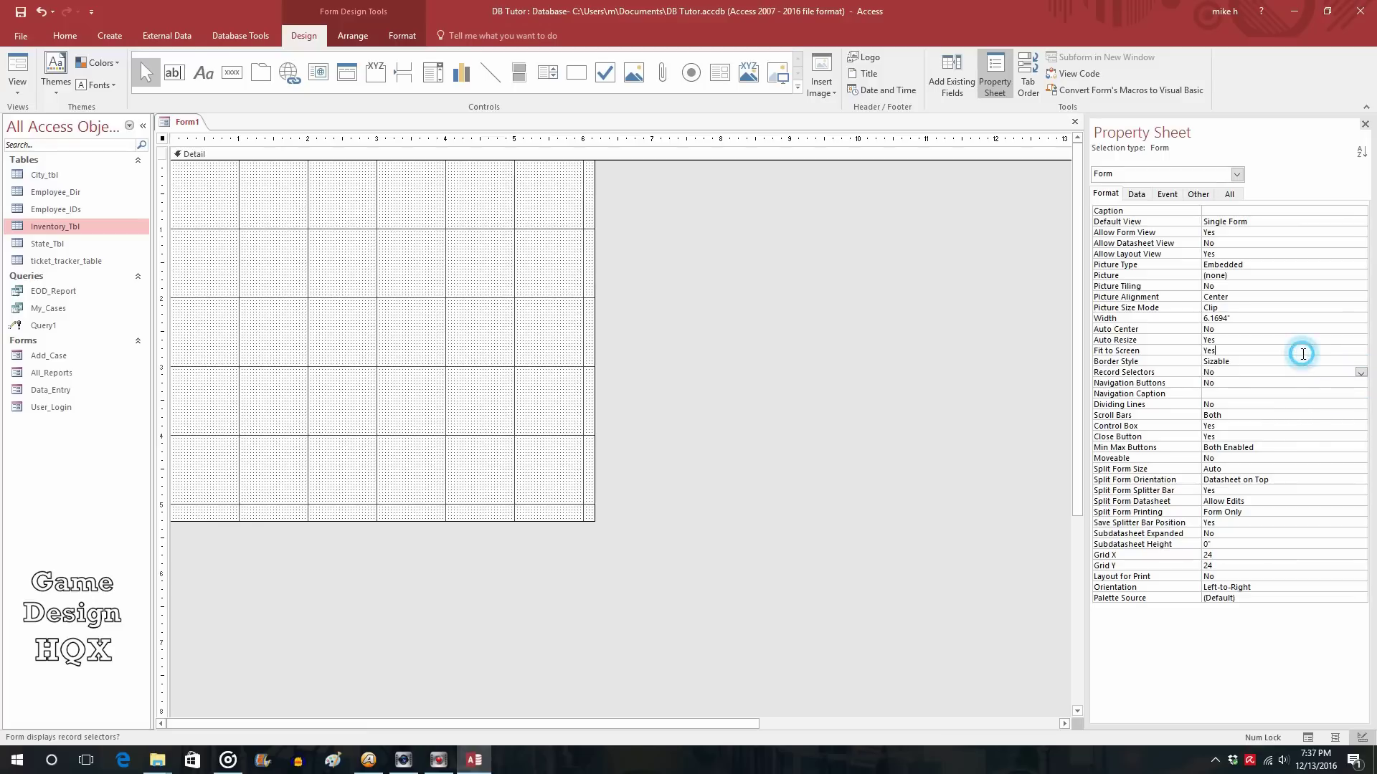
{"action": "left_click", "coordinate": [1360, 362]}
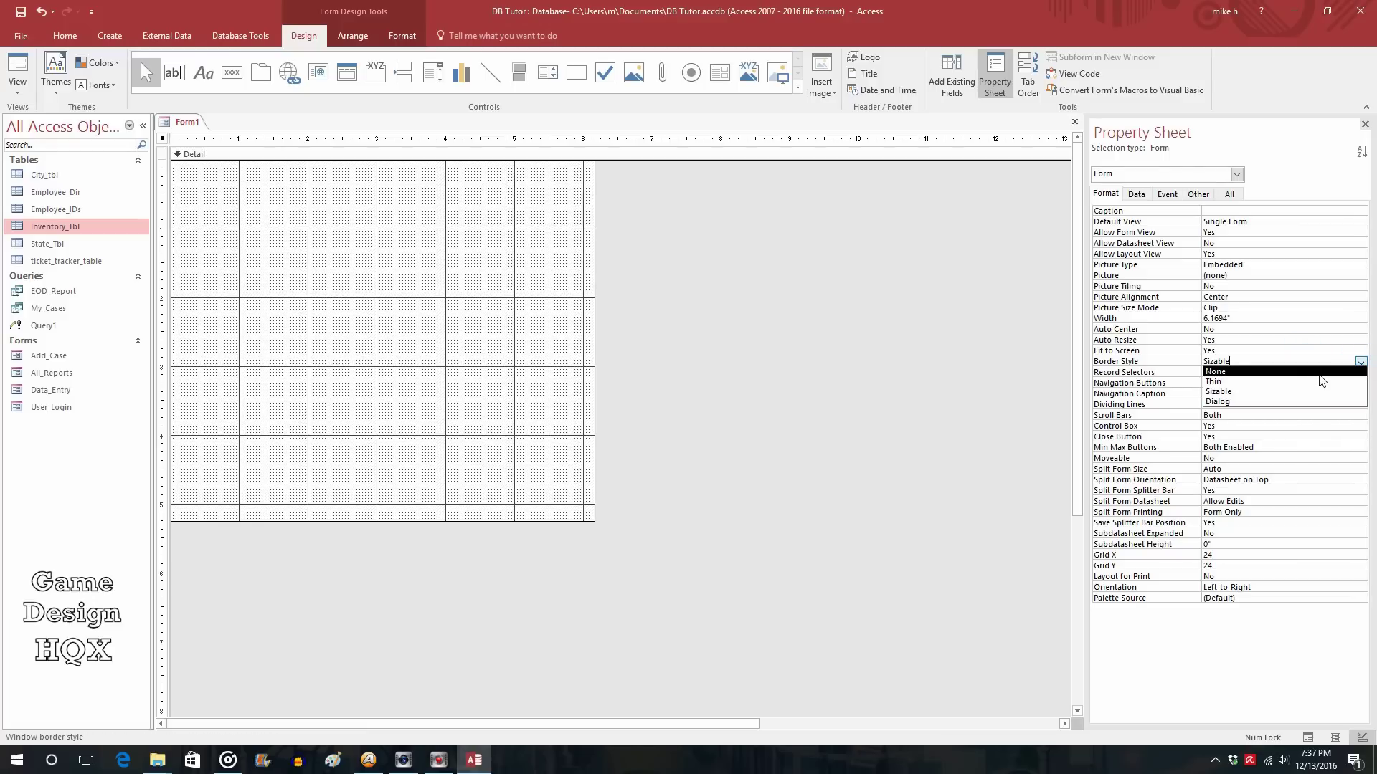
{"action": "left_click", "coordinate": [1319, 382]}
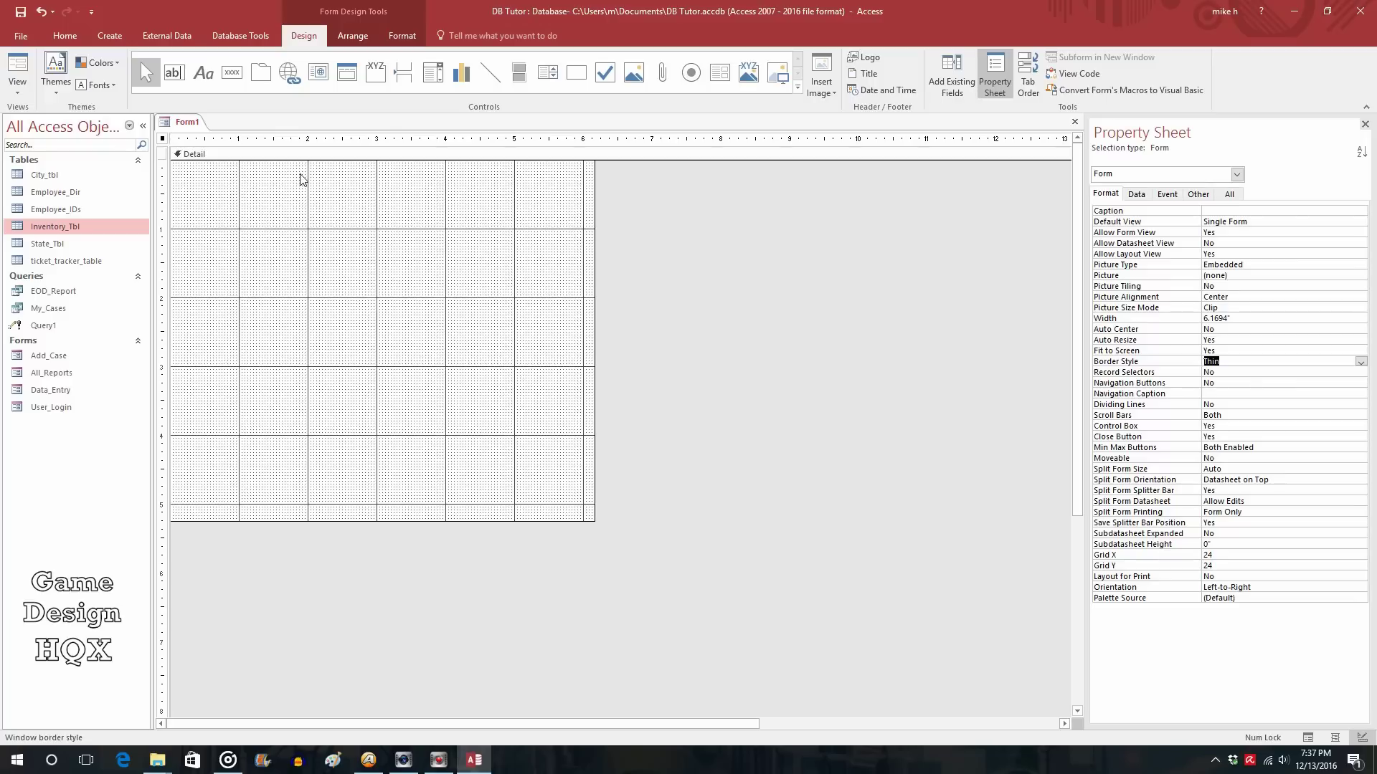
Select the whole form and set its record source to Inventory_Tbl
{"action": "left_click", "coordinate": [436, 78]}
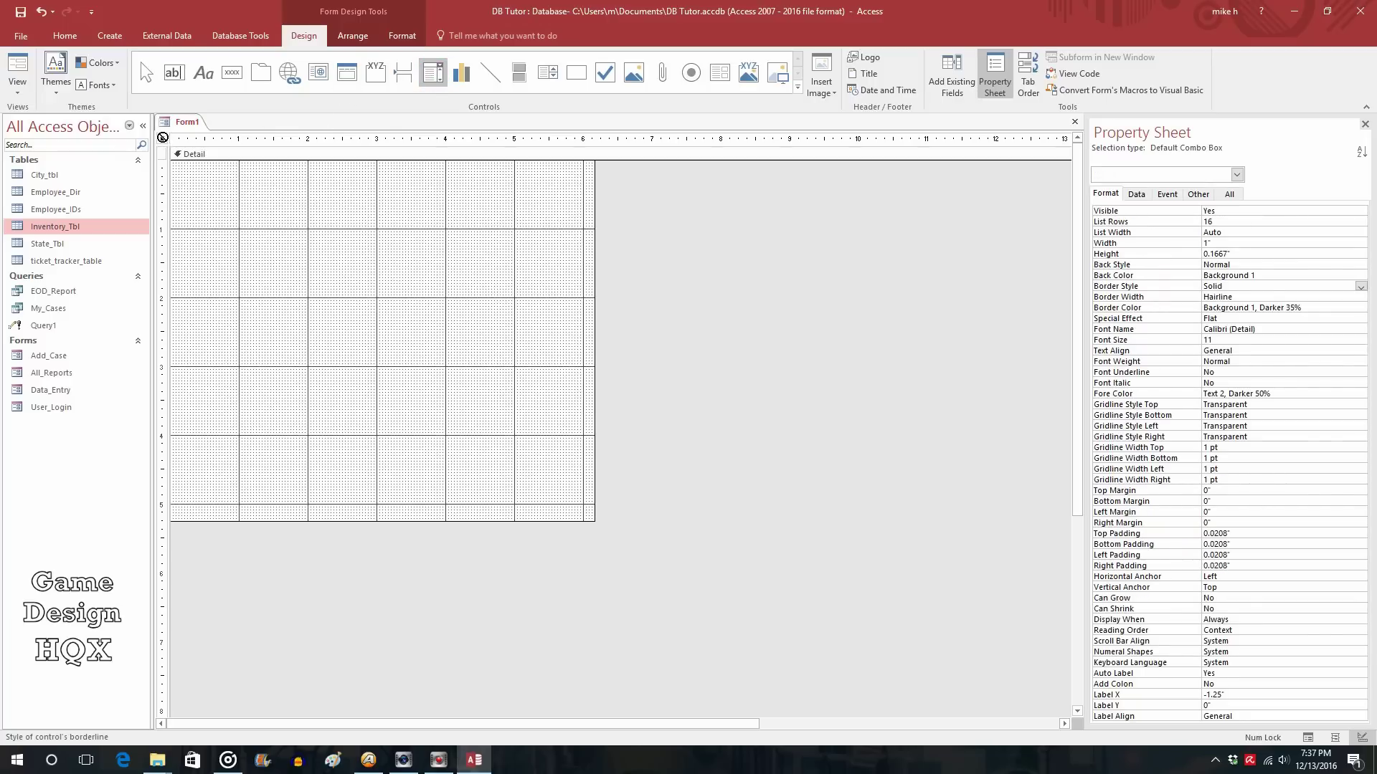
{"action": "left_click", "coordinate": [164, 139]}
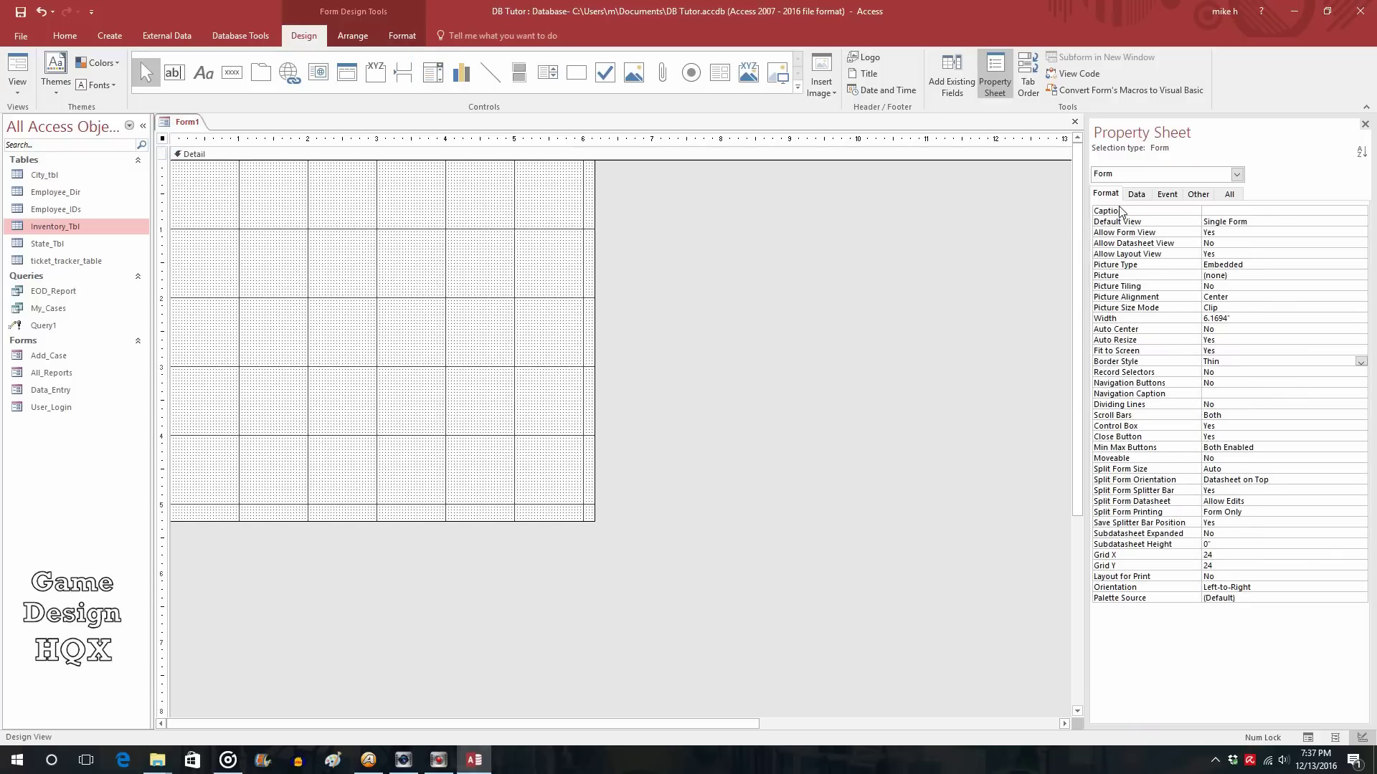
{"action": "left_click", "coordinate": [1136, 194]}
{"action": "left_click", "coordinate": [1332, 212]}
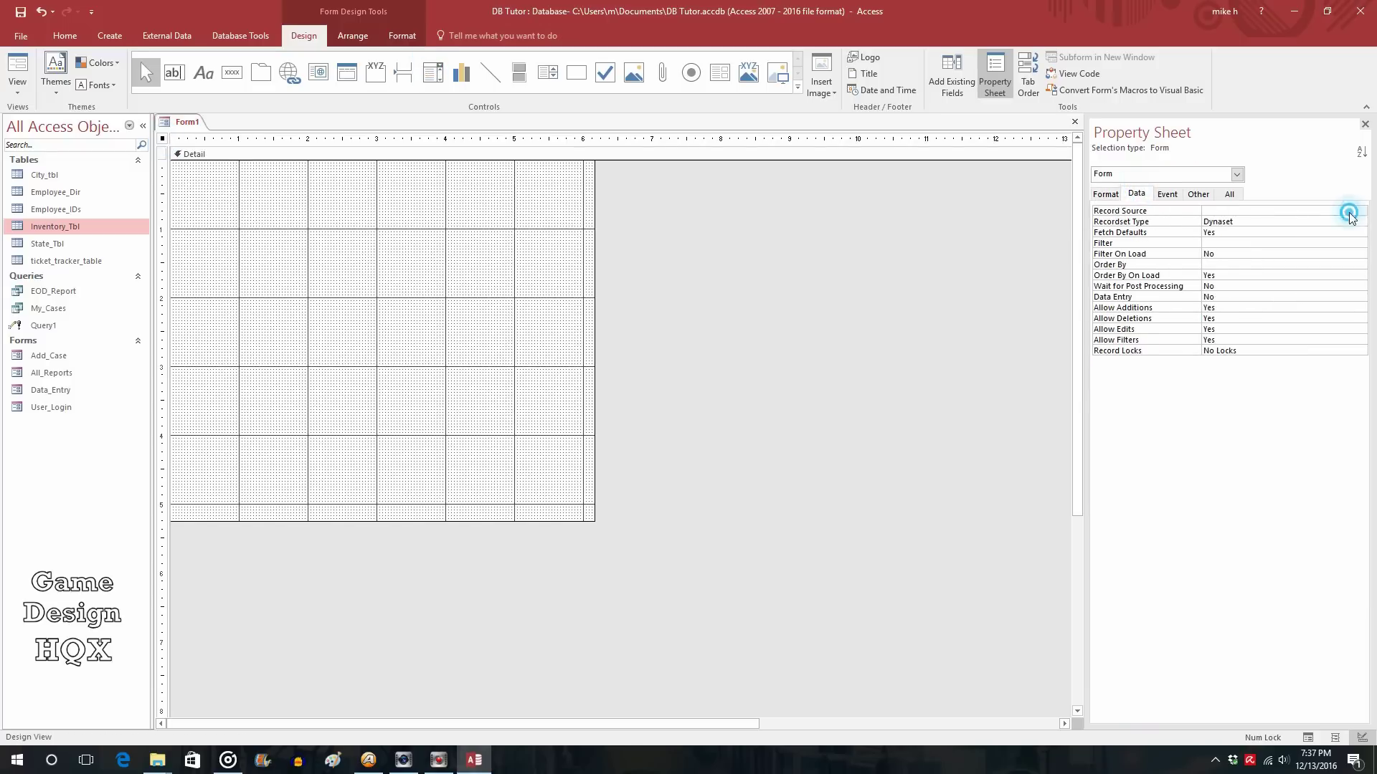
{"action": "left_click", "coordinate": [1348, 210]}
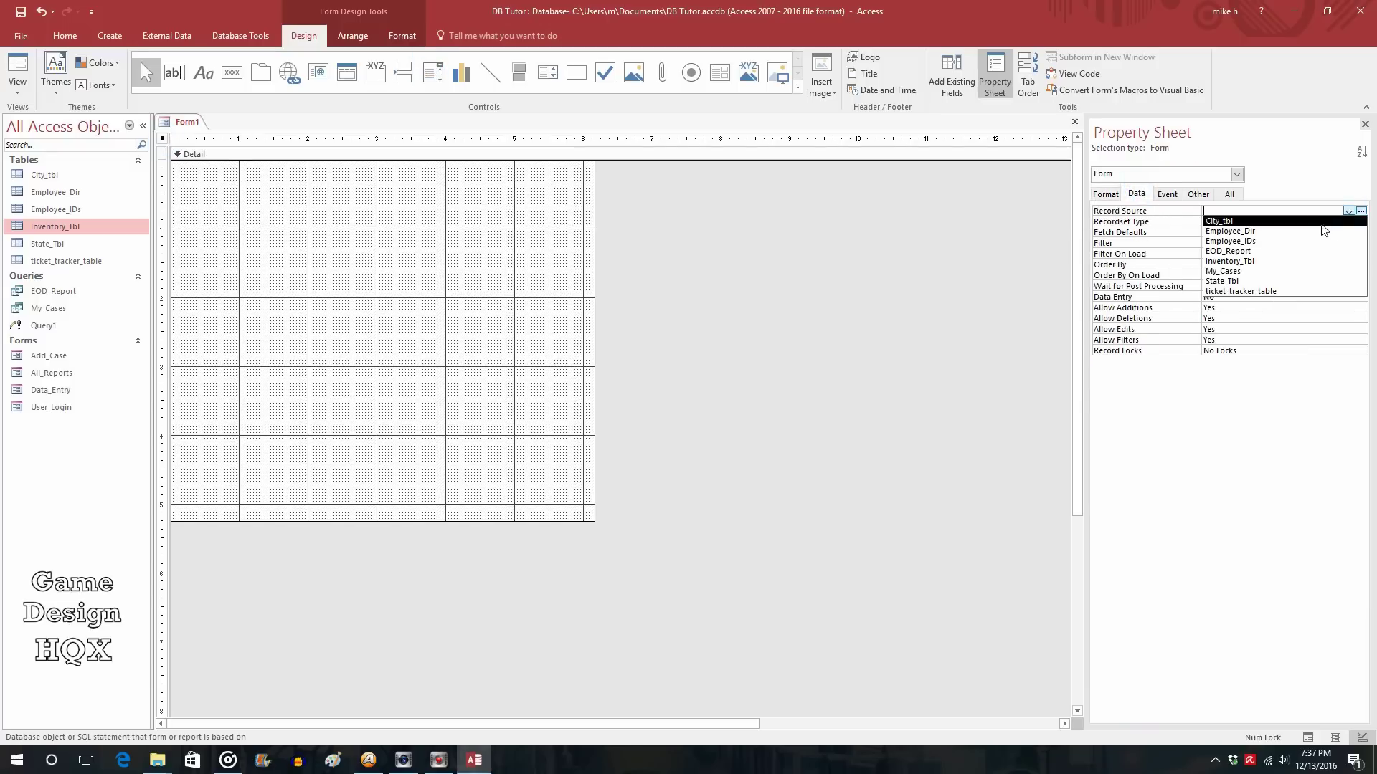
{"action": "left_click", "coordinate": [1298, 261]}
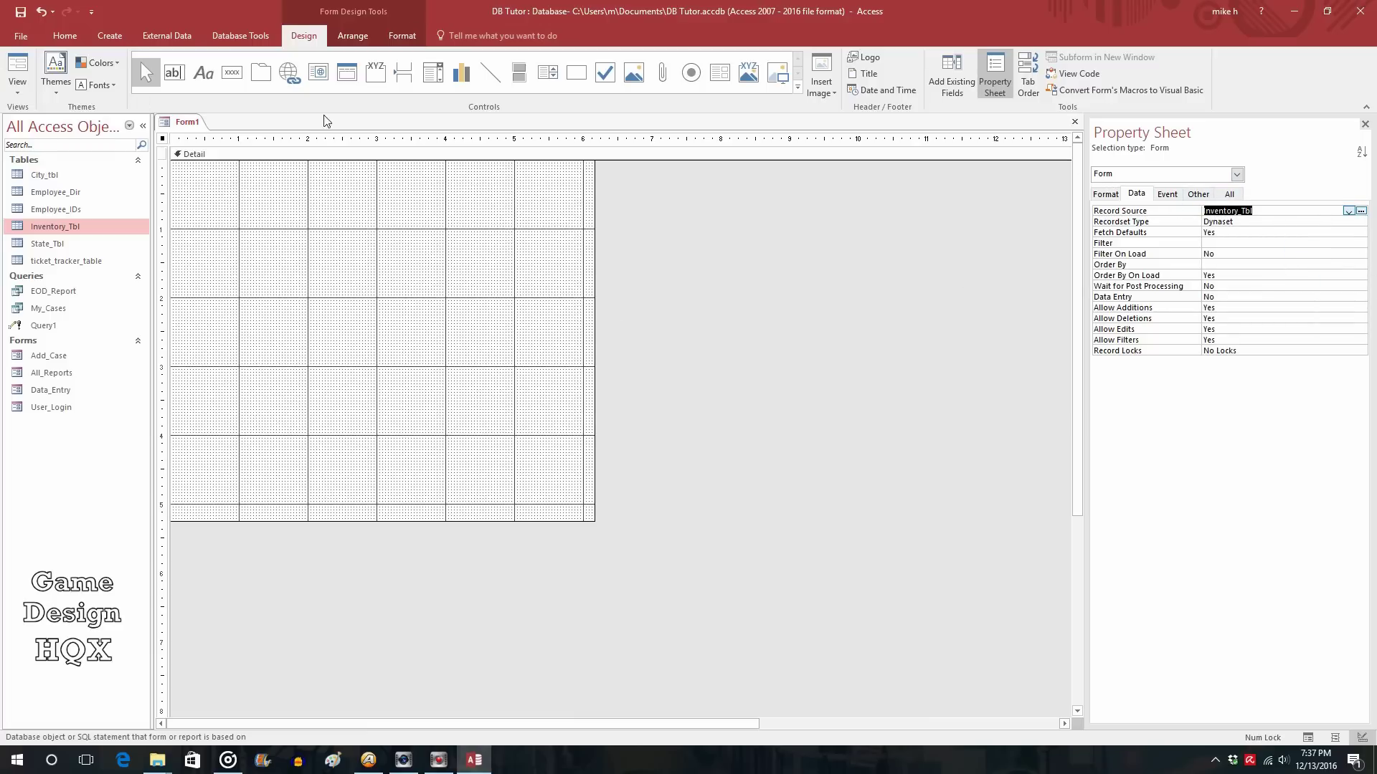
Draw a combo box about 2.7 inches wide near the form's upper area and have it find a form record based on the selected value
{"action": "left_click", "coordinate": [434, 74]}
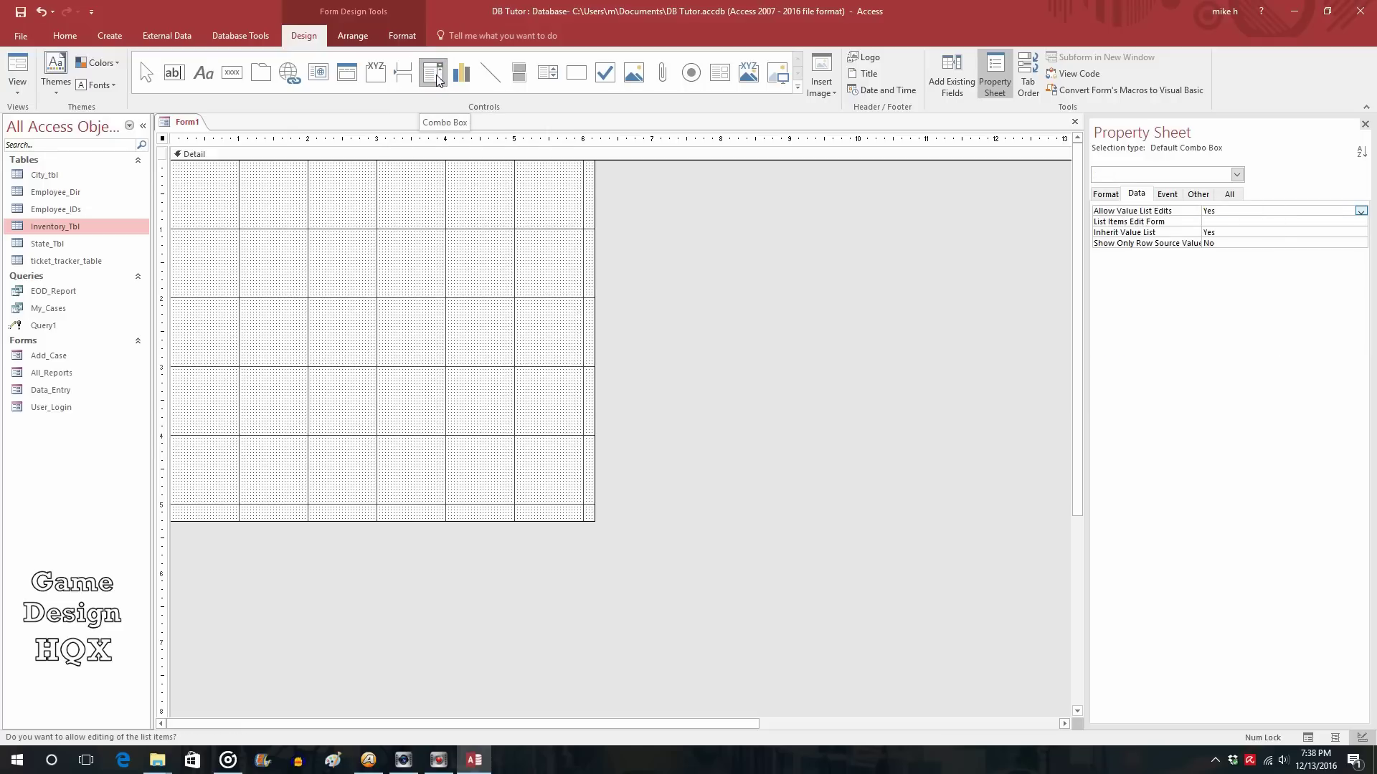
{"action": "mouse_move", "coordinate": [260, 218]}
{"action": "left_mouse_down"}
{"action": "mouse_move", "coordinate": [326, 236]}
{"action": "mouse_move", "coordinate": [448, 232]}
{"action": "left_mouse_up"}
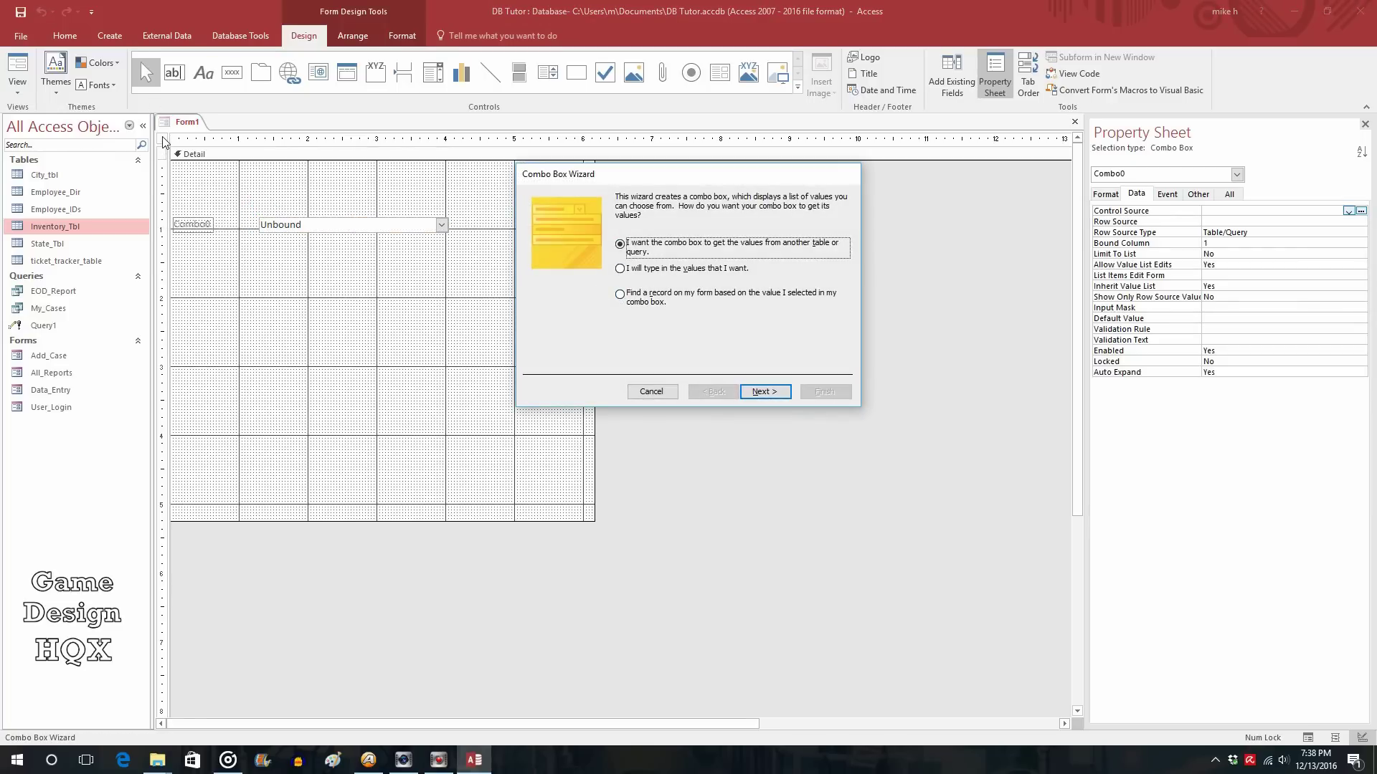
{"action": "left_click", "coordinate": [623, 296]}
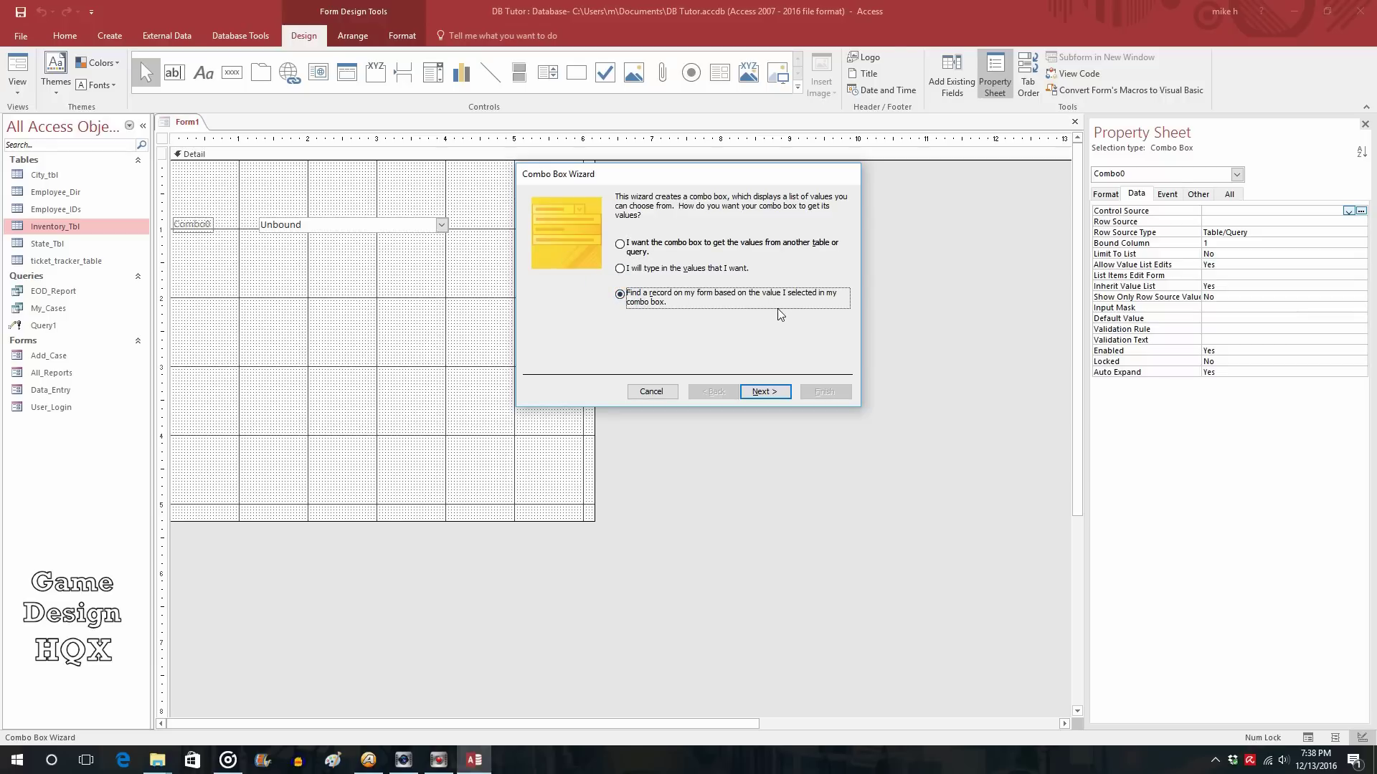
{"action": "left_click", "coordinate": [765, 392]}
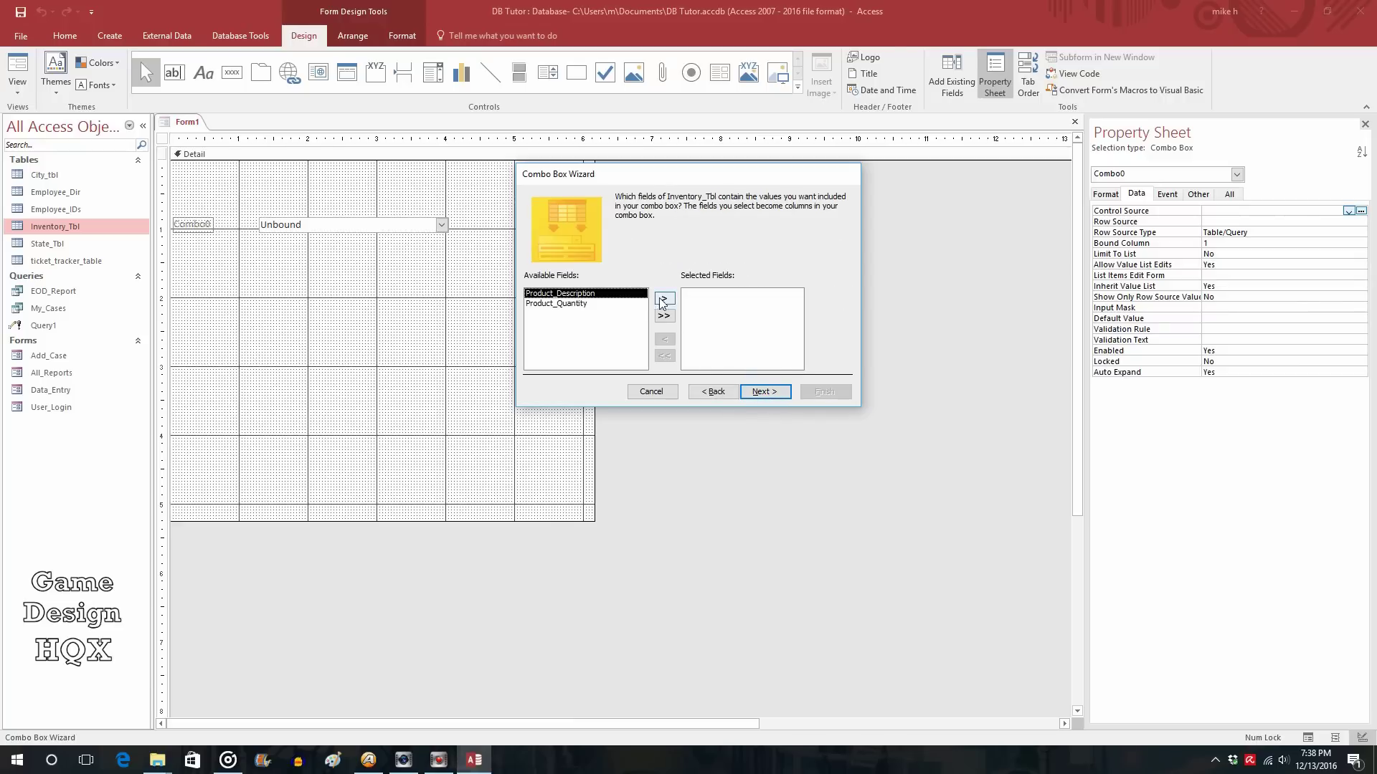
Include only the Product_Description field in the combo box, widen its column and finish the wizard with the default label
{"action": "left_click", "coordinate": [663, 298]}
{"action": "left_click", "coordinate": [762, 393]}
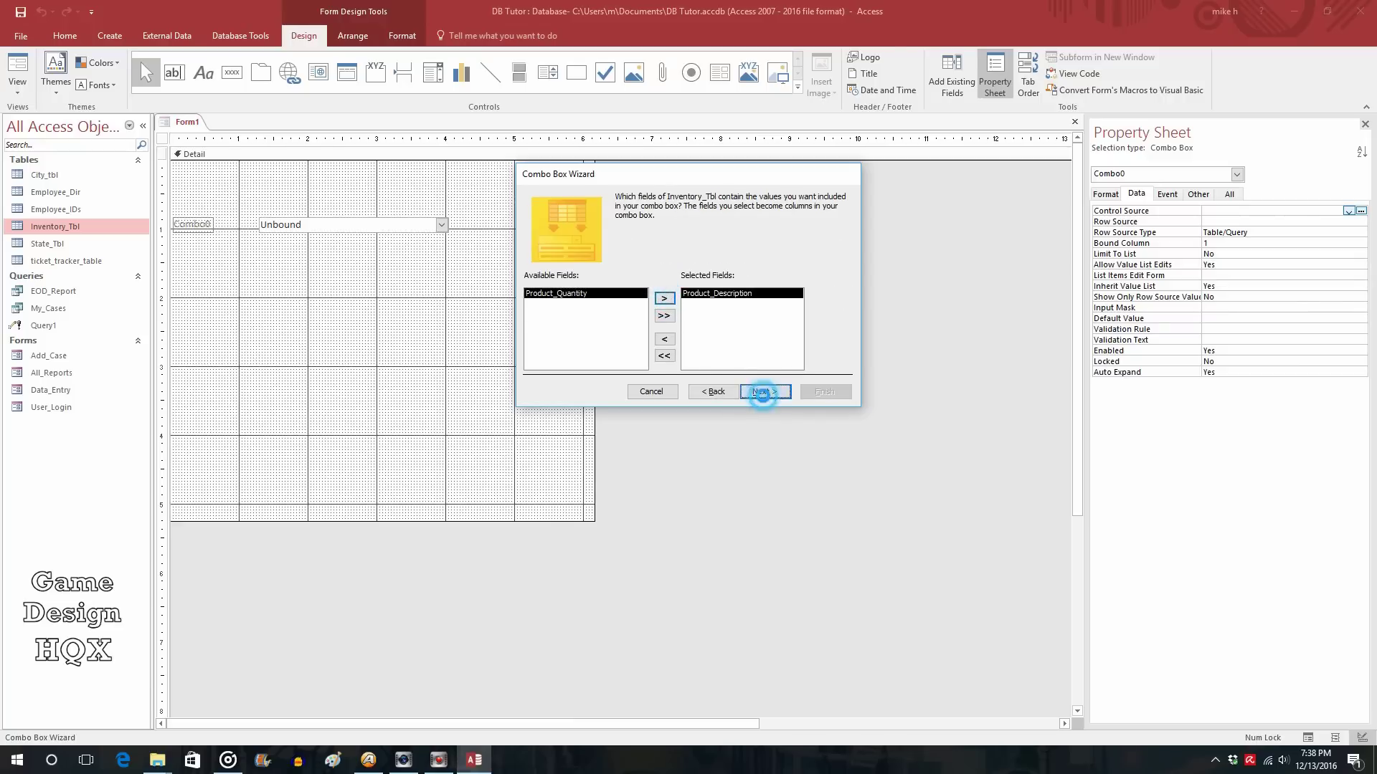
{"action": "left_click_drag", "start_coordinate": [606, 271], "coordinate": [653, 267]}
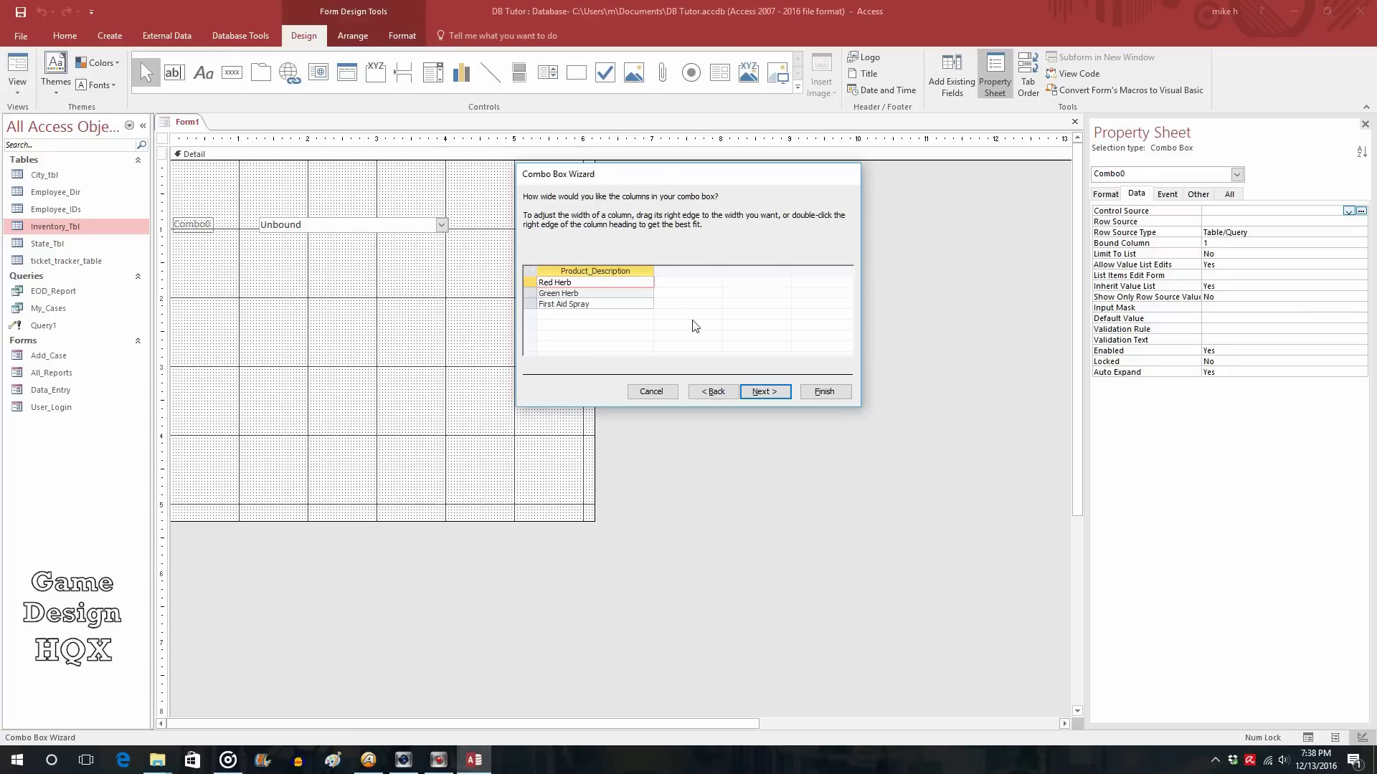
{"action": "left_click", "coordinate": [762, 392]}
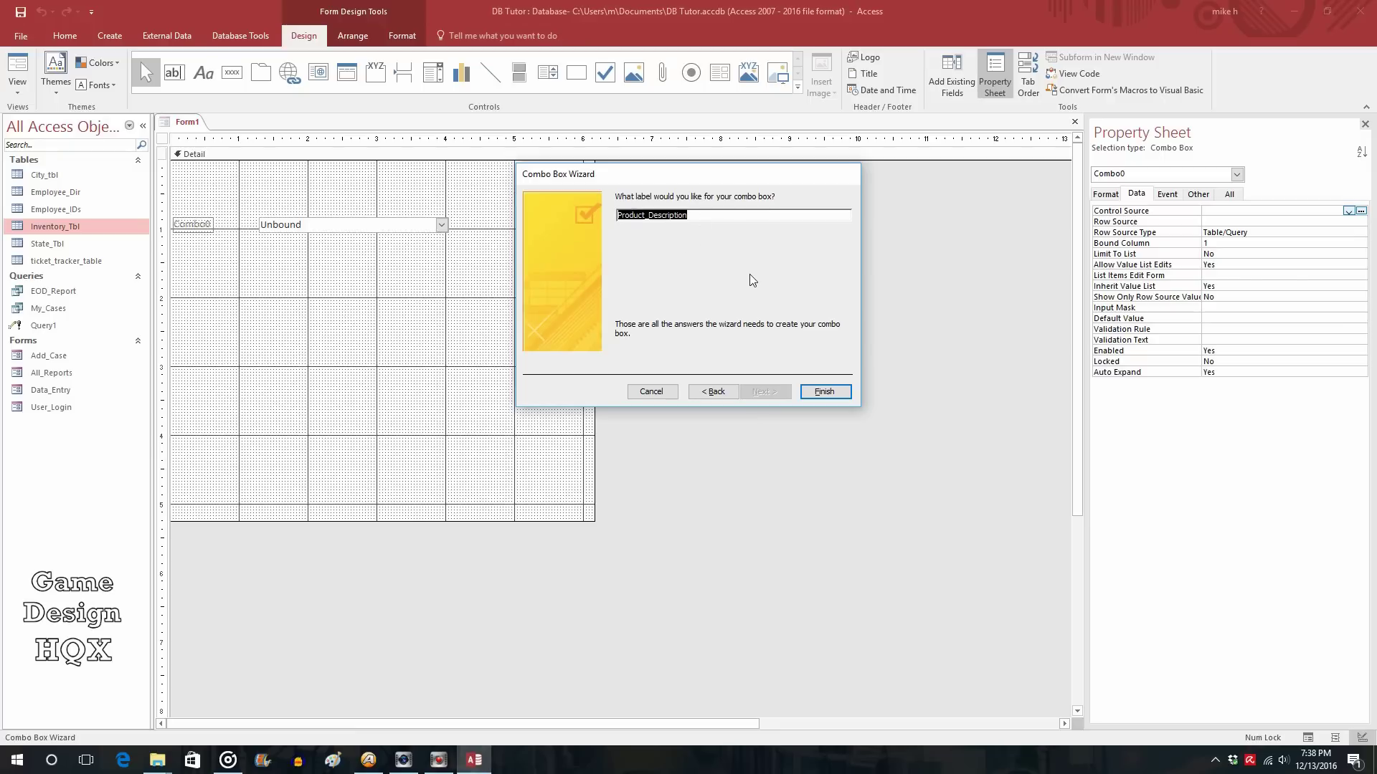
{"action": "left_click", "coordinate": [823, 392]}
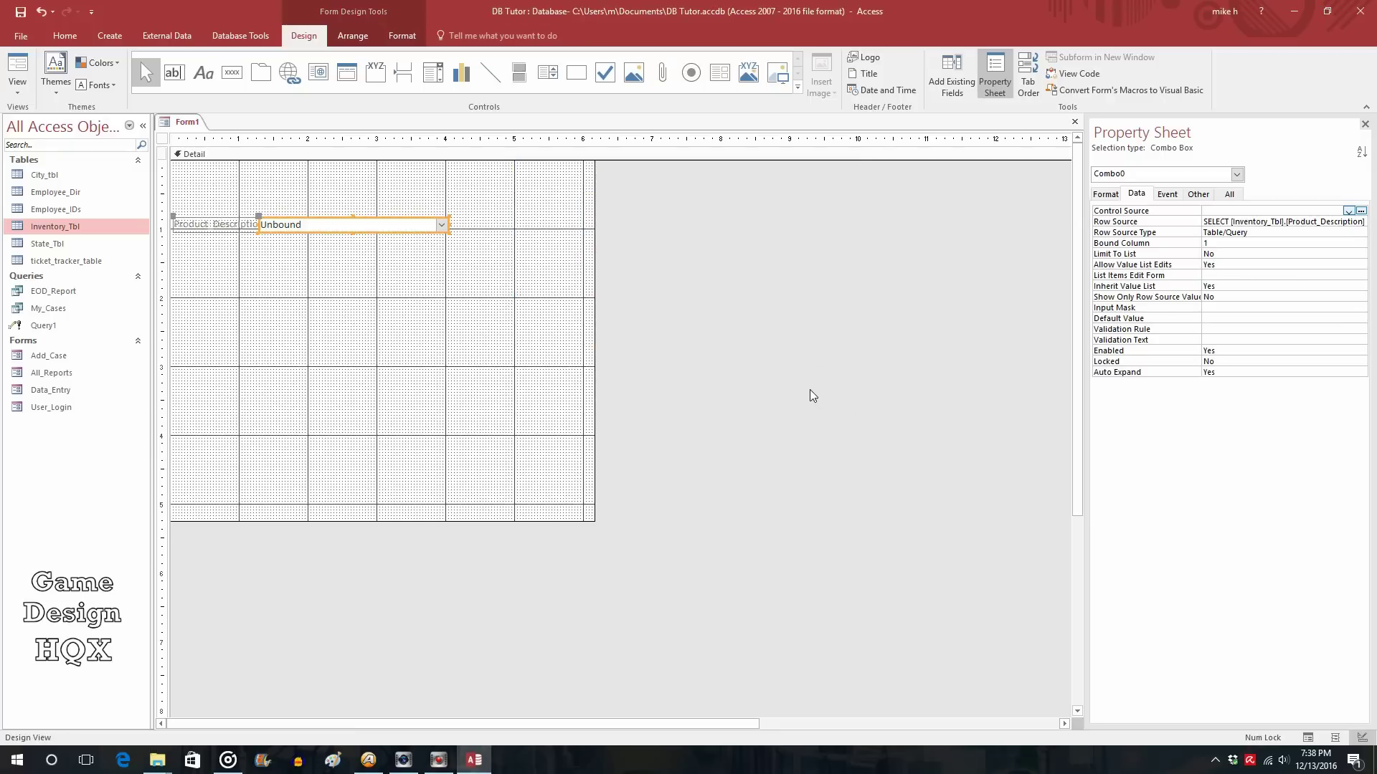
Move the combo box's label centrally above the box and change its text to "Product Description"
{"action": "left_click", "coordinate": [193, 225]}
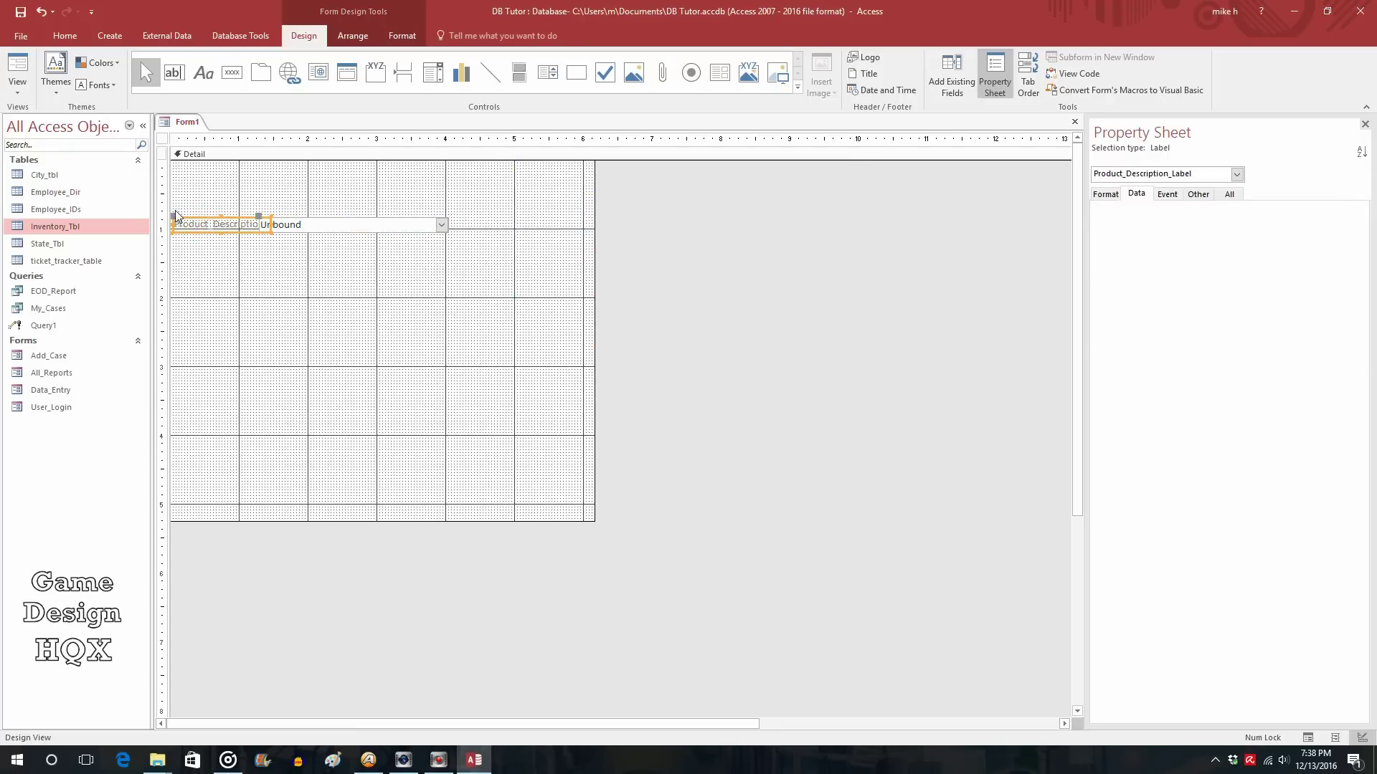
{"action": "left_click_drag", "start_coordinate": [175, 217], "coordinate": [313, 182]}
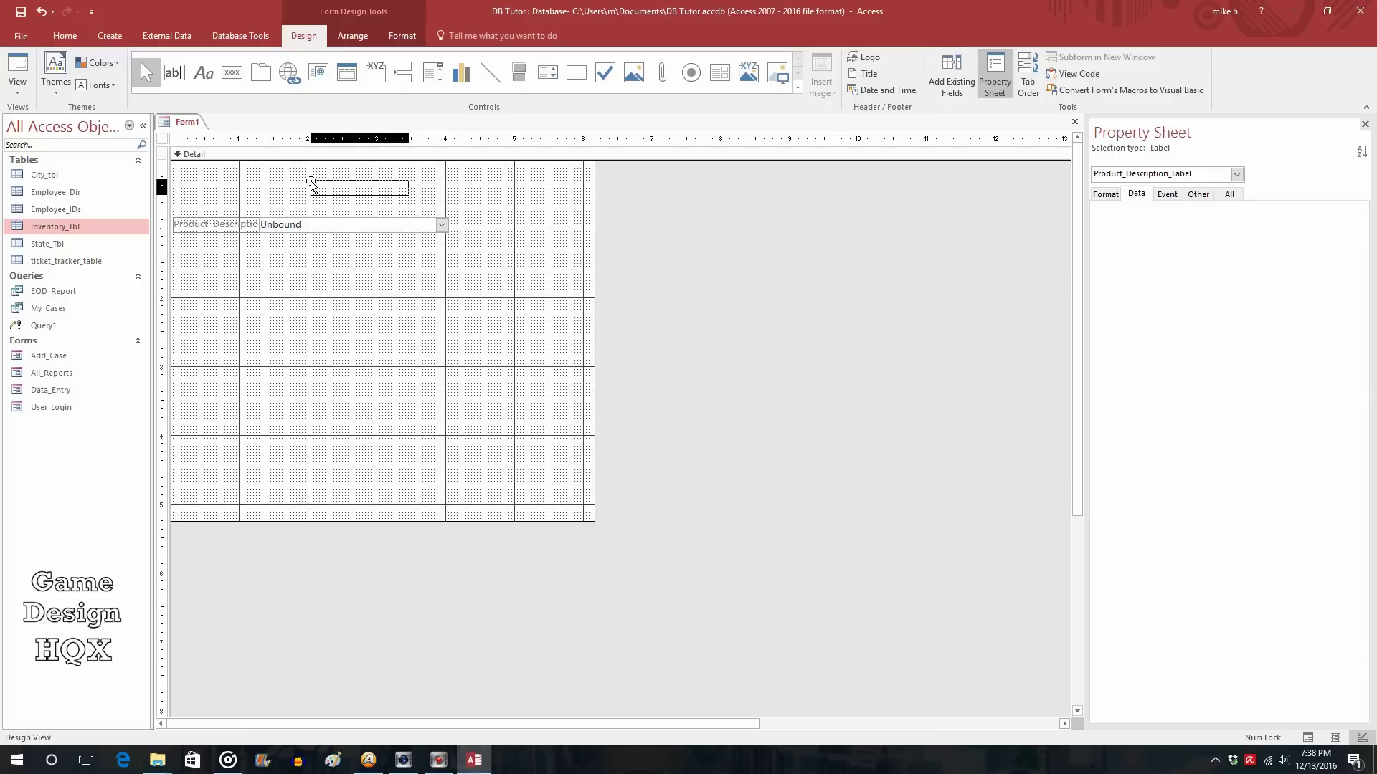
{"action": "left_click", "coordinate": [353, 184]}
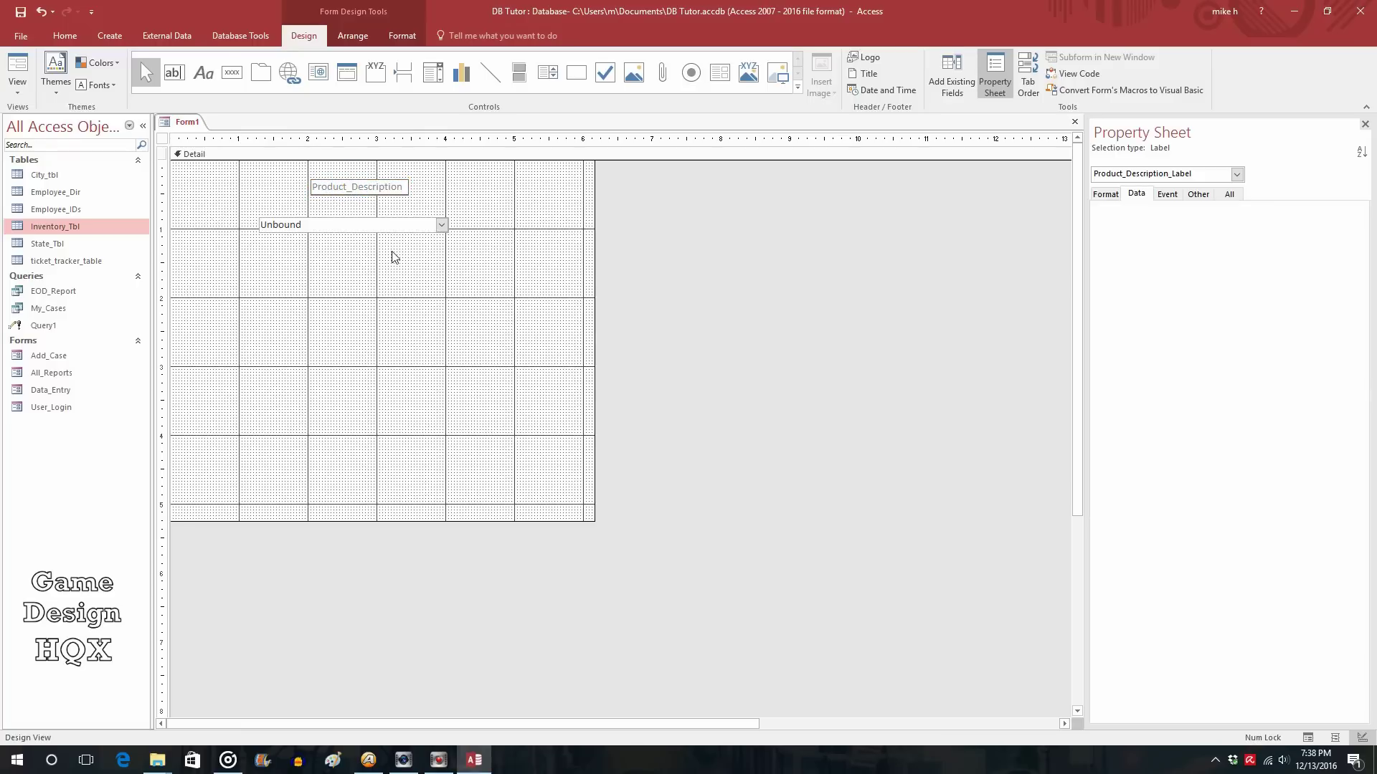
{"action": "key", "text": "BackSpace"}
{"action": "left_click", "coordinate": [445, 188]}
{"action": "left_click", "coordinate": [372, 228]}
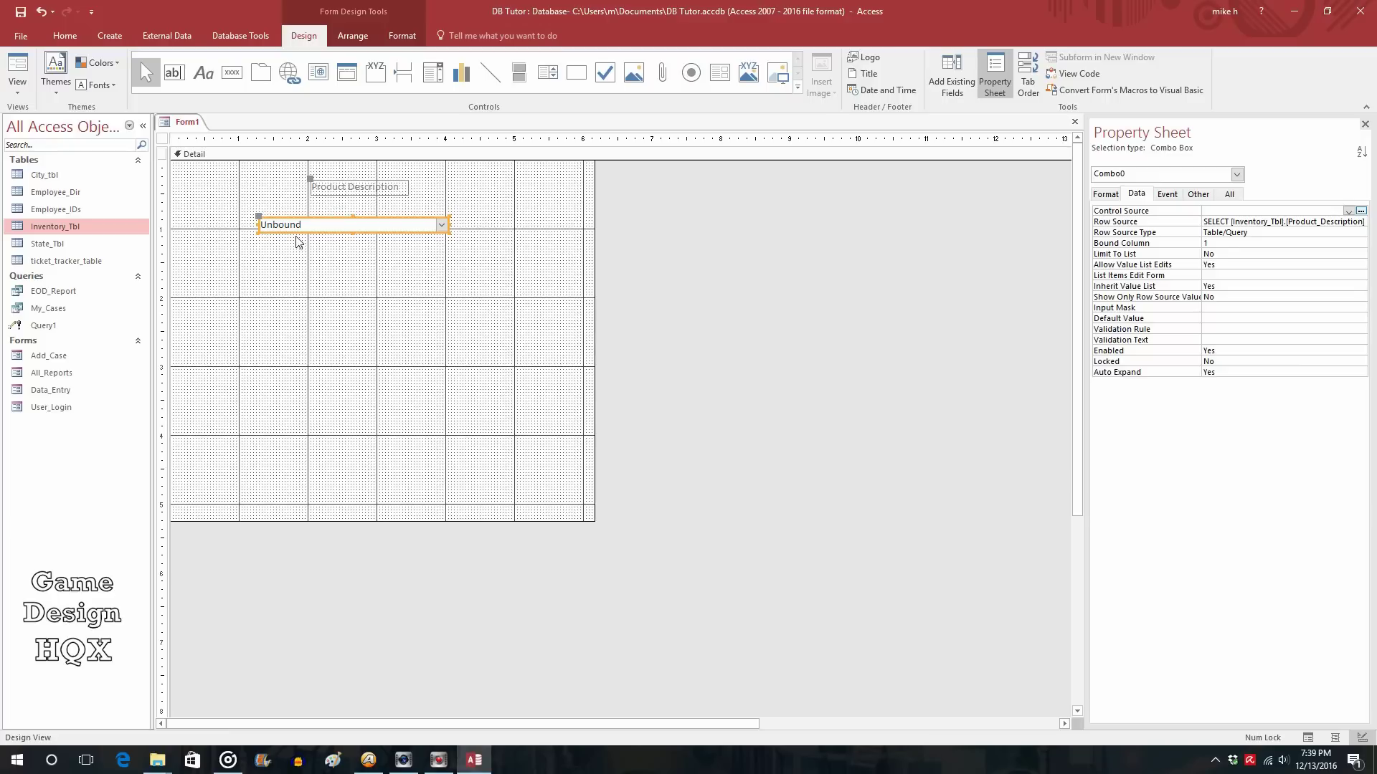
Add the existing Product_Quantity field to the form below the combo box and move its label above the text box
{"action": "left_click", "coordinate": [958, 66]}
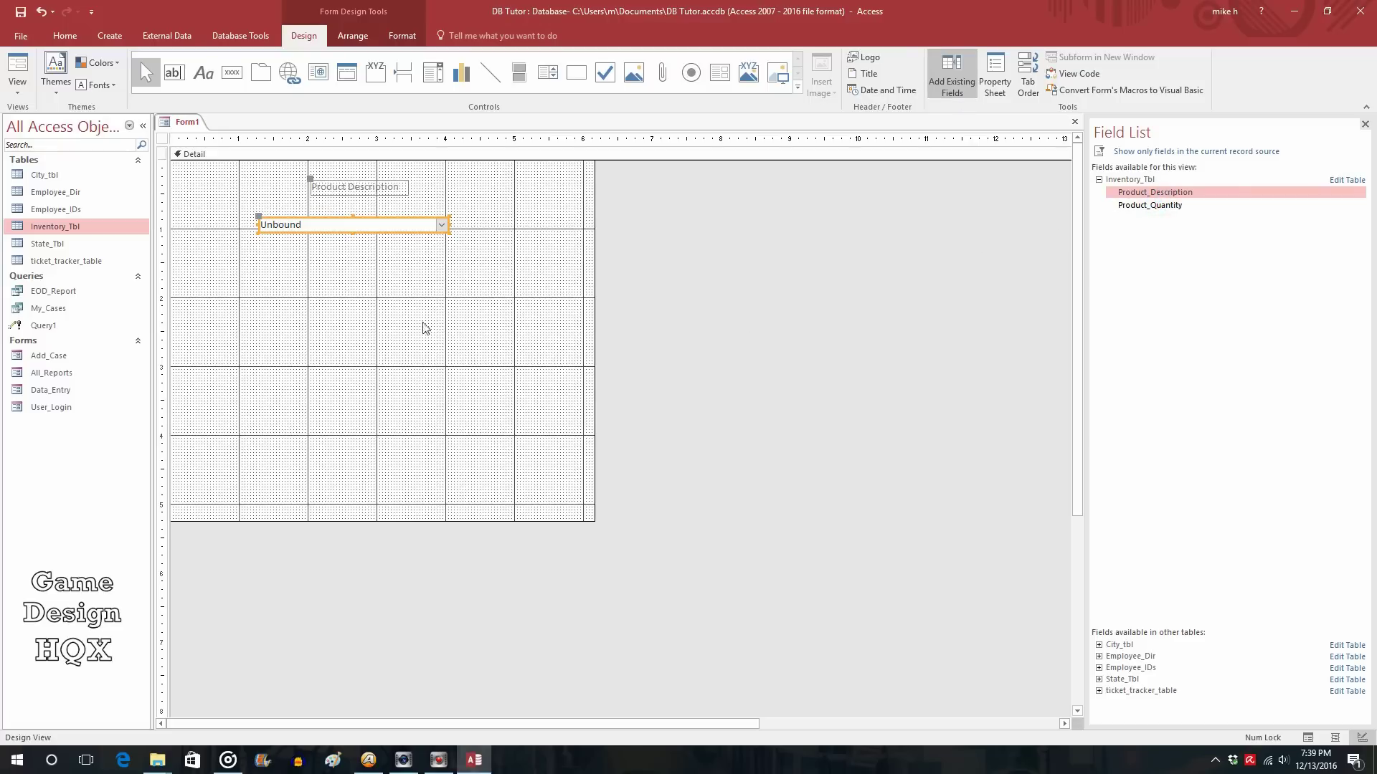
{"action": "left_click_drag", "start_coordinate": [1170, 204], "coordinate": [291, 354]}
{"action": "left_click_drag", "start_coordinate": [205, 355], "coordinate": [298, 279]}
Change the quantity field's label text to "Product Quantity"
{"action": "left_click", "coordinate": [337, 281]}
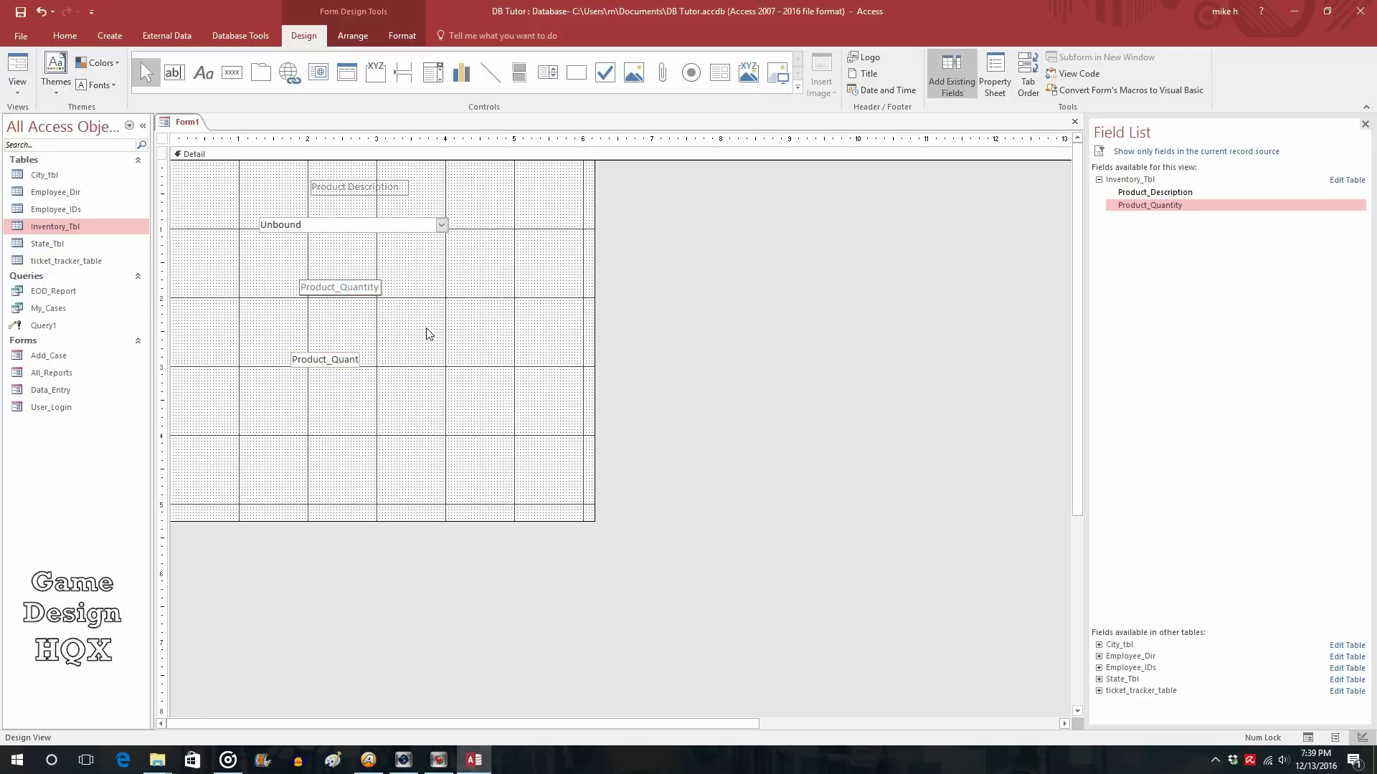
{"action": "key", "text": "BackSpace"}
{"action": "left_click", "coordinate": [464, 327]}
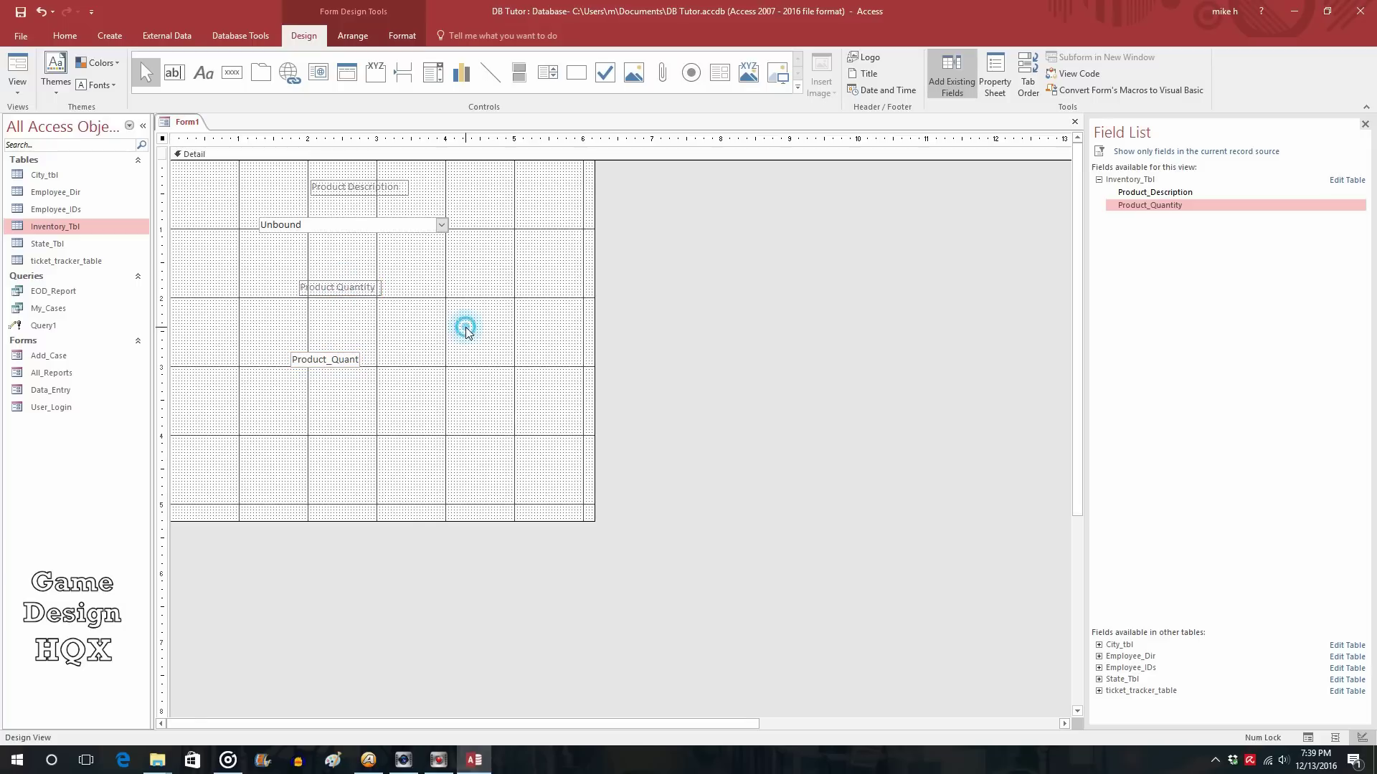
Center the Product Quantity label below the combo box, and place the quantity text box just beneath it, widened to about 1.7 inches
{"action": "left_click", "coordinate": [347, 284]}
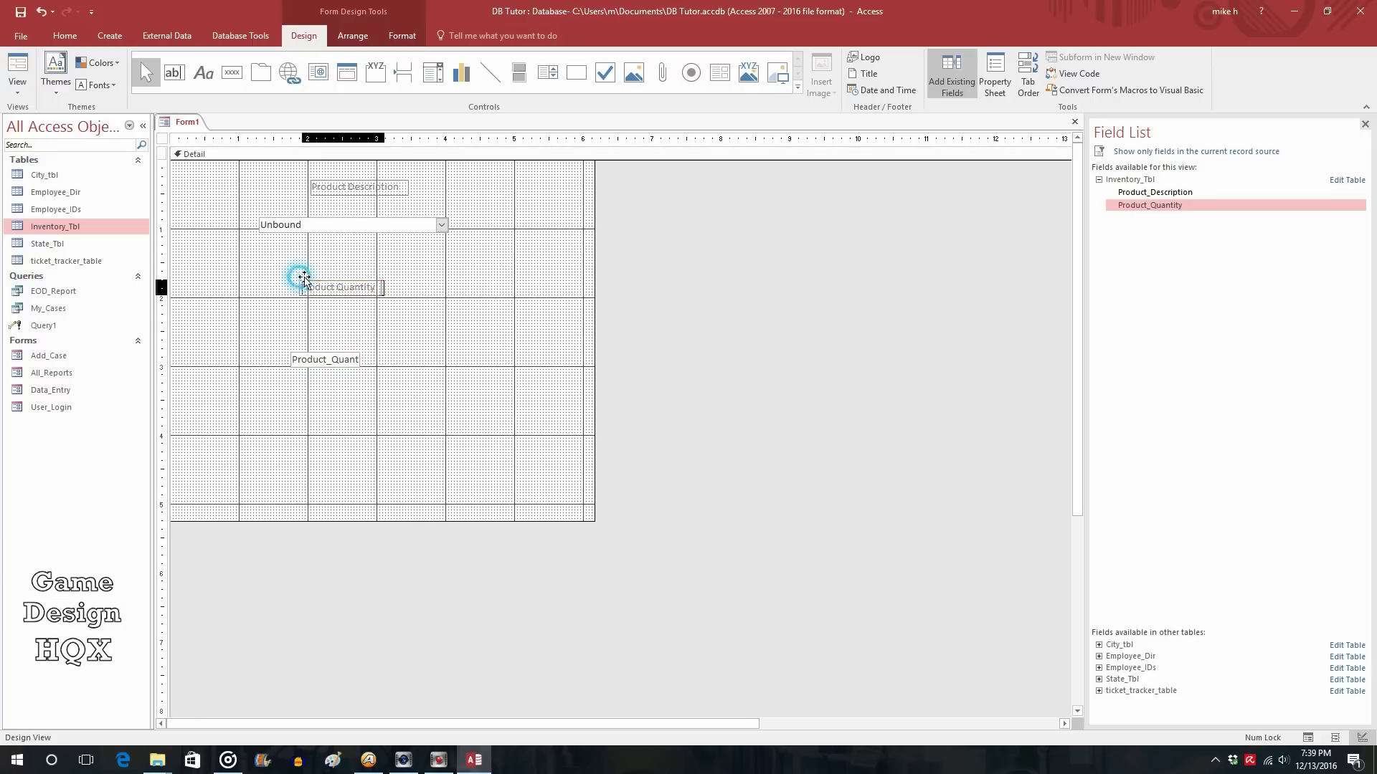
{"action": "left_click_drag", "start_coordinate": [298, 277], "coordinate": [317, 279]}
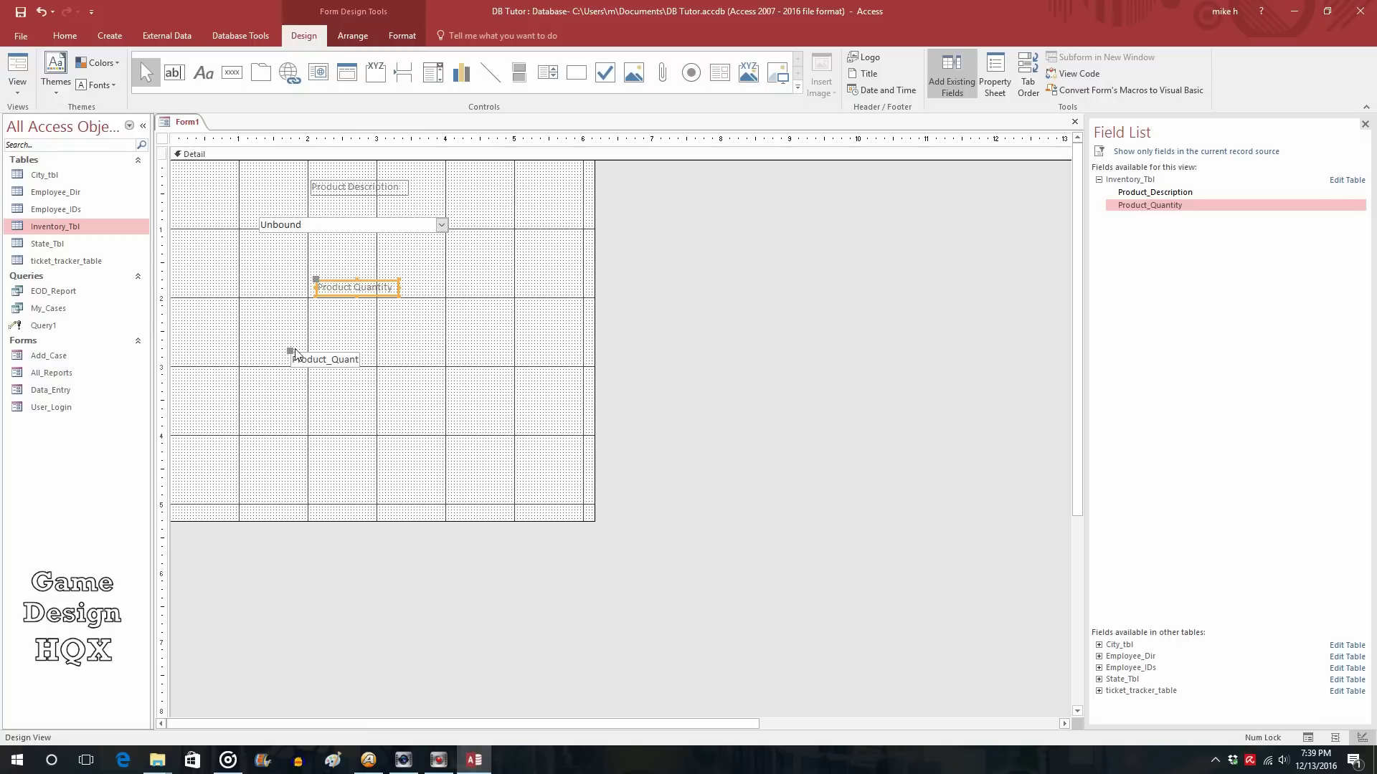
{"action": "left_click_drag", "start_coordinate": [295, 354], "coordinate": [432, 323]}
{"action": "left_click", "coordinate": [380, 327]}
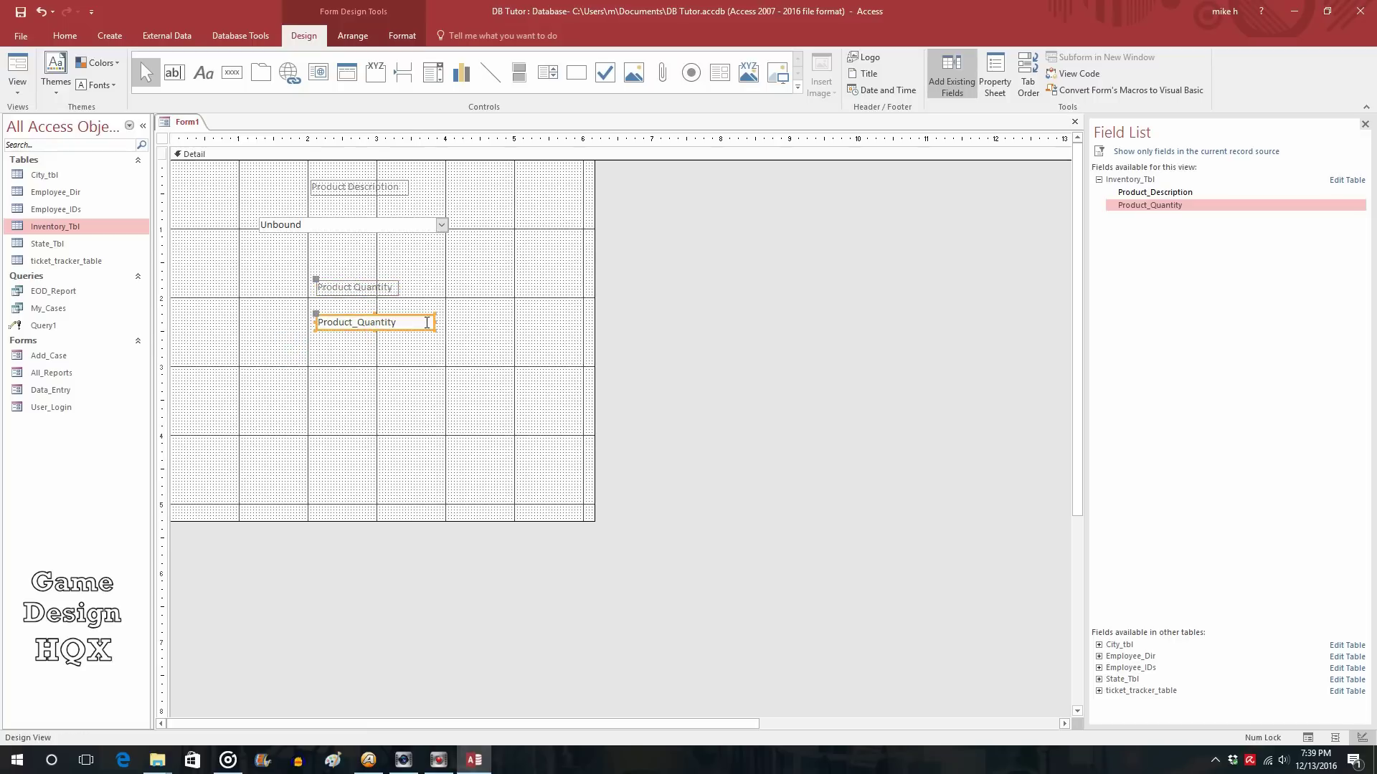
{"action": "left_click_drag", "start_coordinate": [316, 316], "coordinate": [304, 316]}
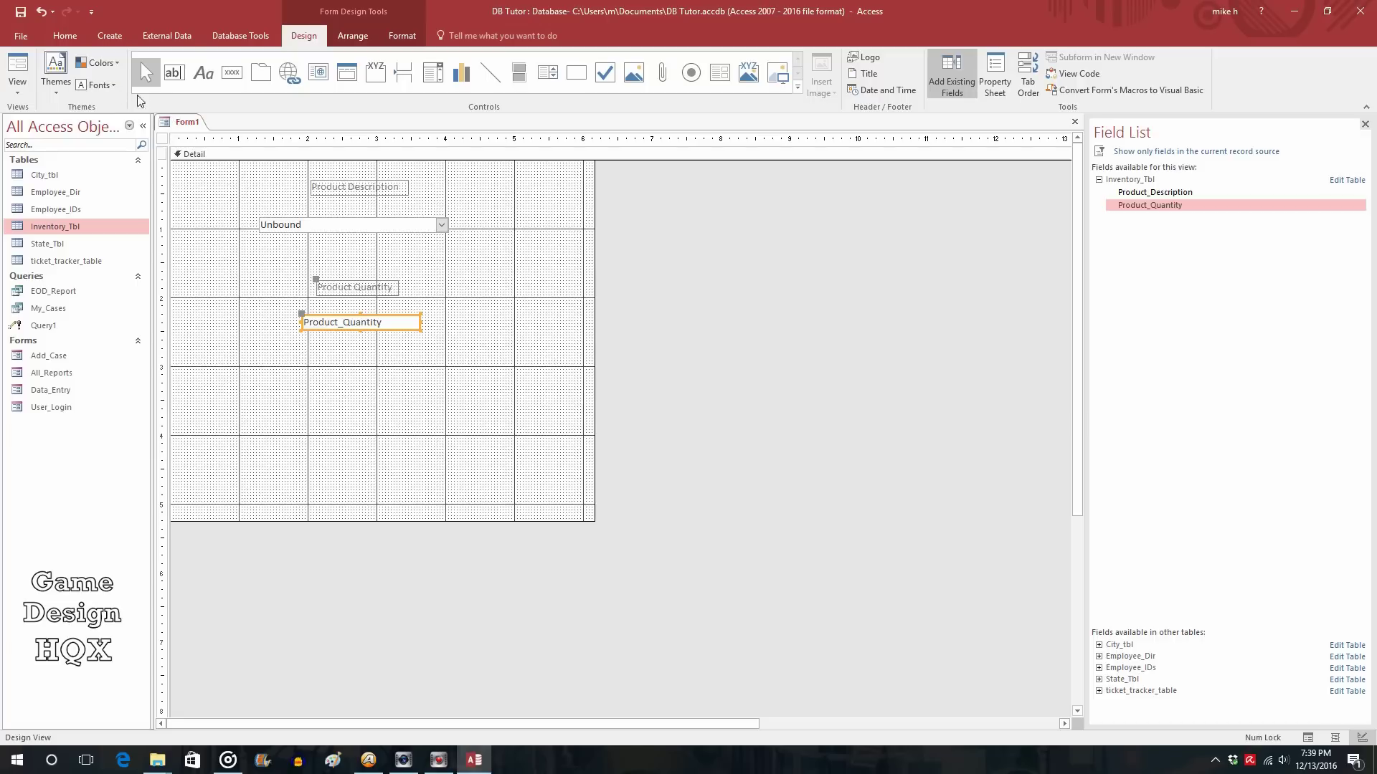
Save the form as Inventory_Control
{"action": "left_click", "coordinate": [20, 11]}
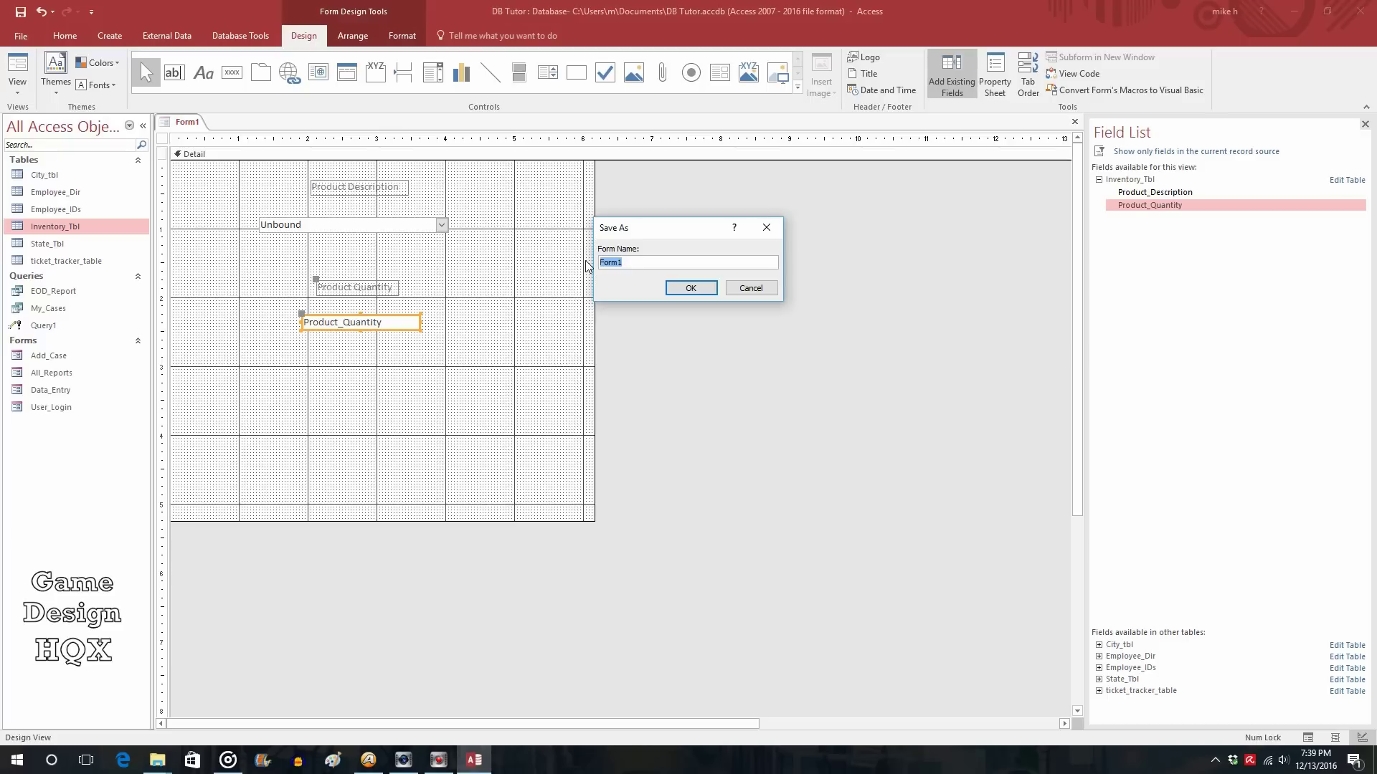
{"action": "type", "text": "Inventory_Control"}
{"action": "left_click", "coordinate": [692, 290]}
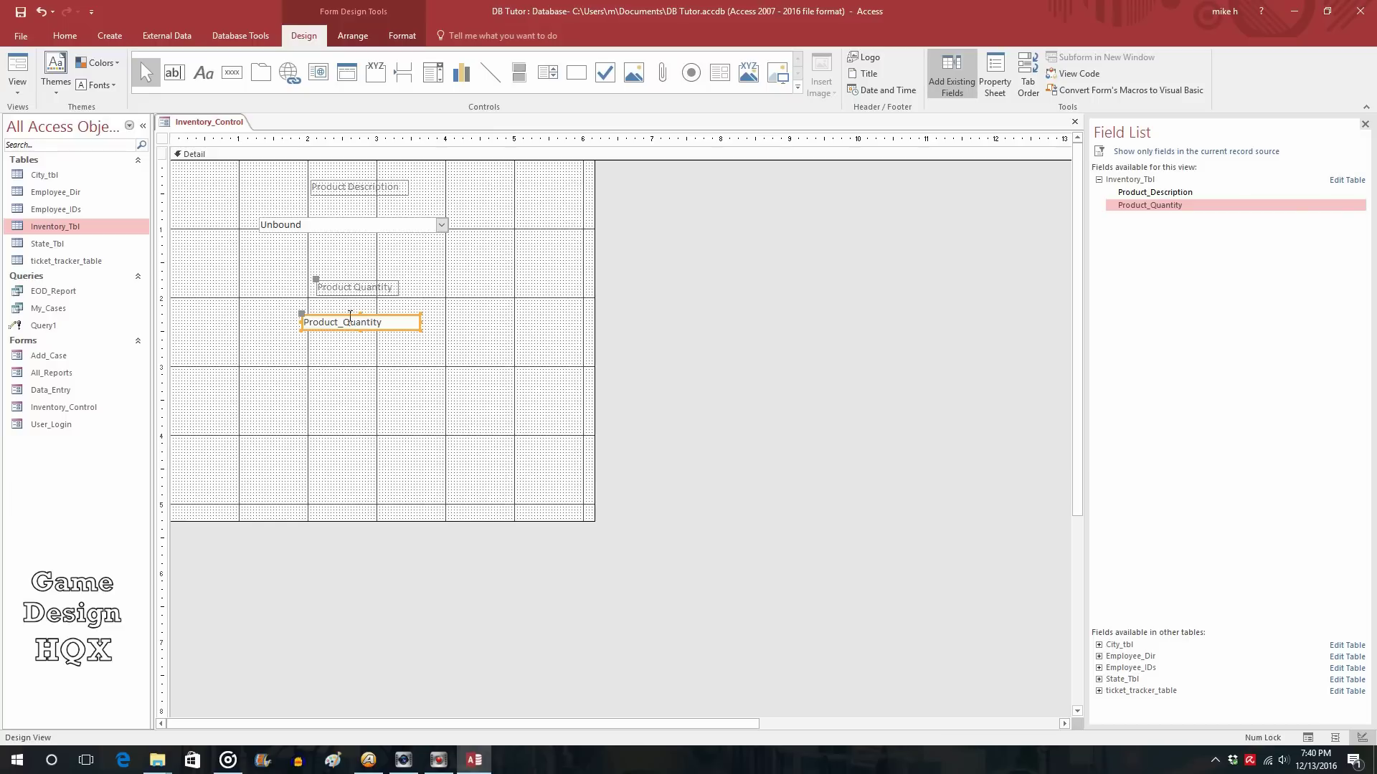
Disable the Product_Quantity text box by setting its Enabled property to No
{"action": "left_click", "coordinate": [464, 328]}
{"action": "left_click", "coordinate": [399, 322]}
{"action": "left_click", "coordinate": [1004, 82]}
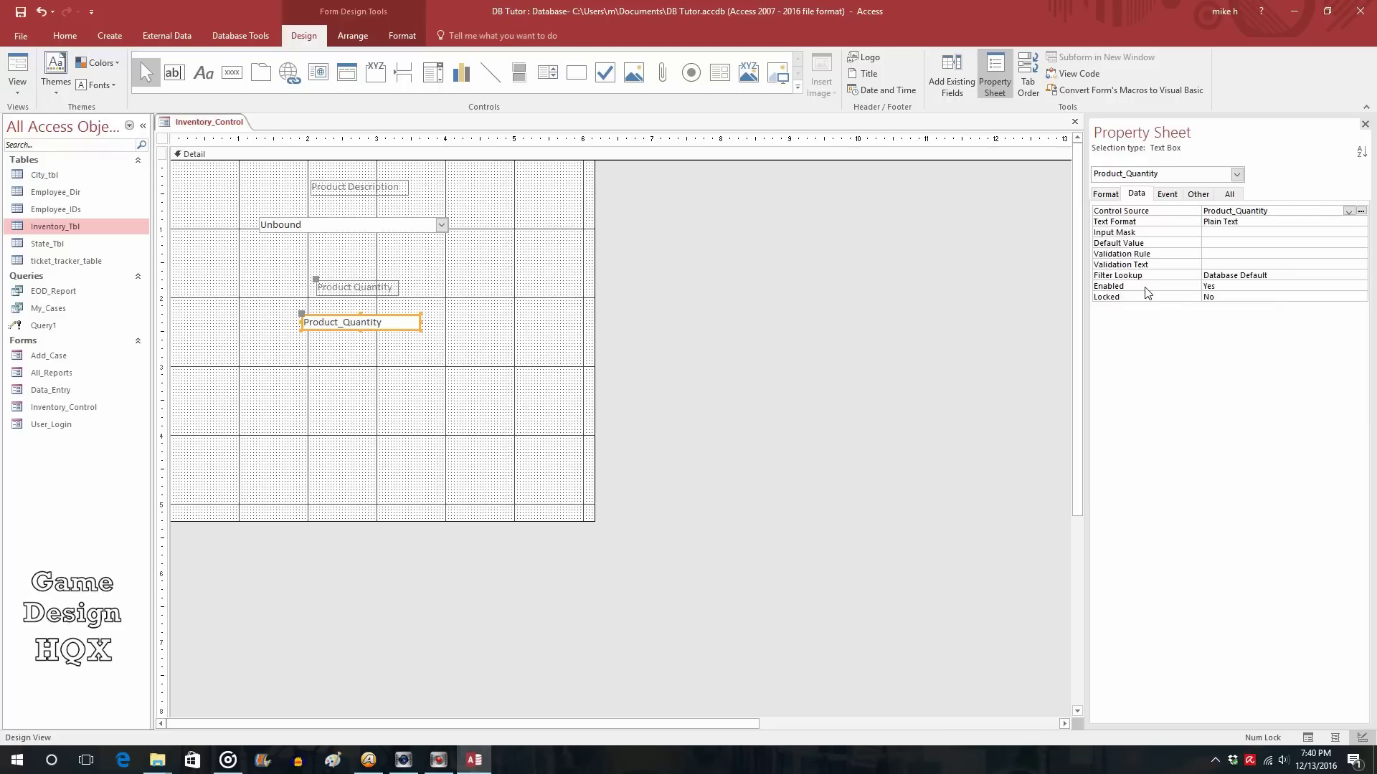
{"action": "left_click", "coordinate": [1337, 285]}
{"action": "left_click", "coordinate": [1360, 286]}
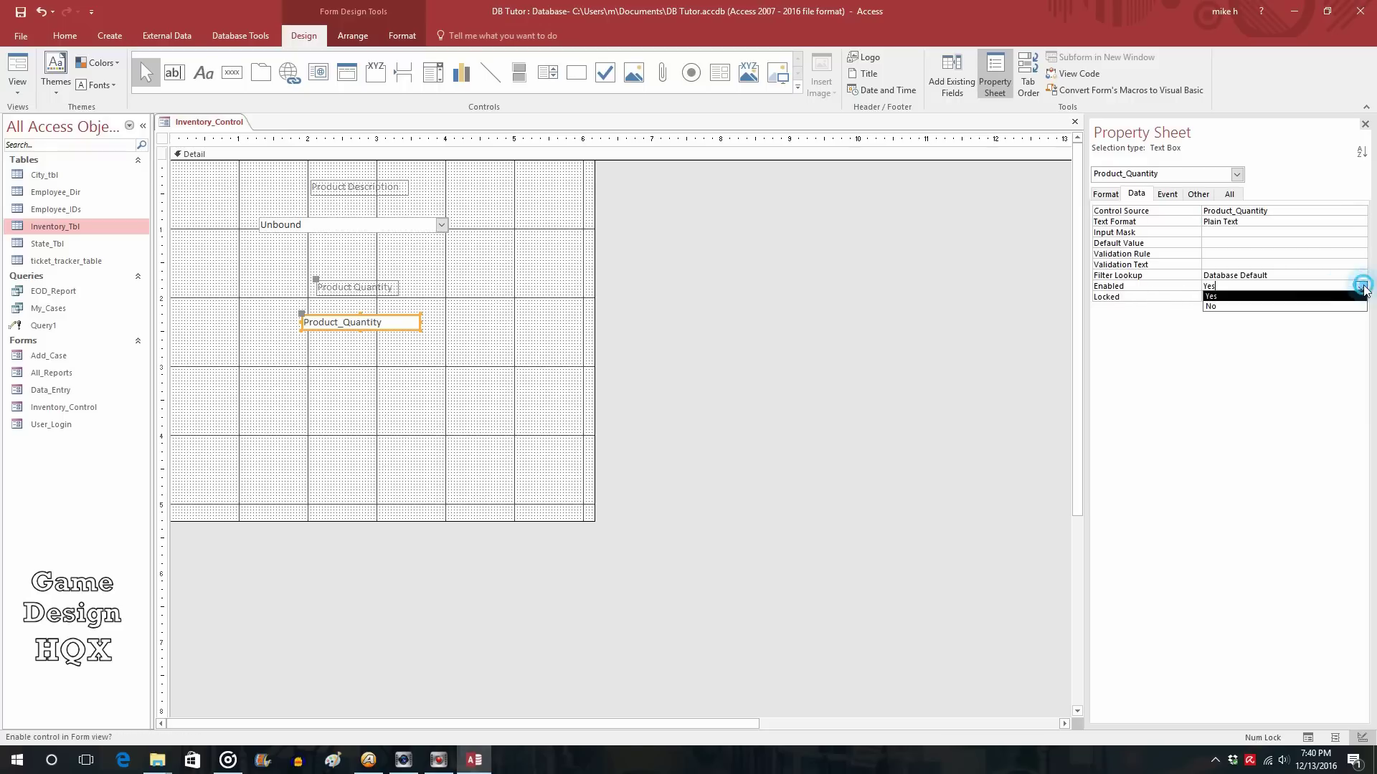
{"action": "left_click", "coordinate": [1298, 308]}
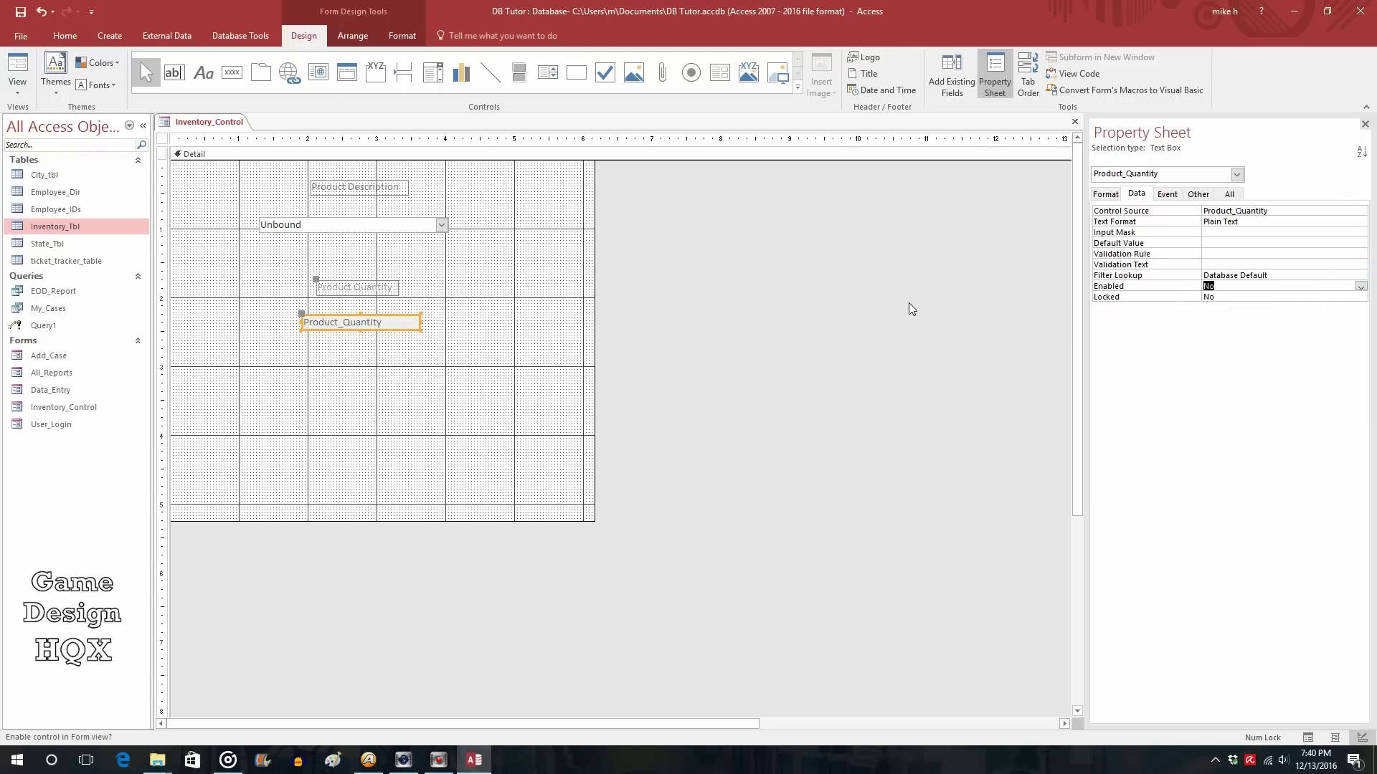
Test the Inventory_Control form in Form view by choosing Red Herb, Green Herb and First Aid Spray in turn as the product description
{"action": "left_click", "coordinate": [824, 309]}
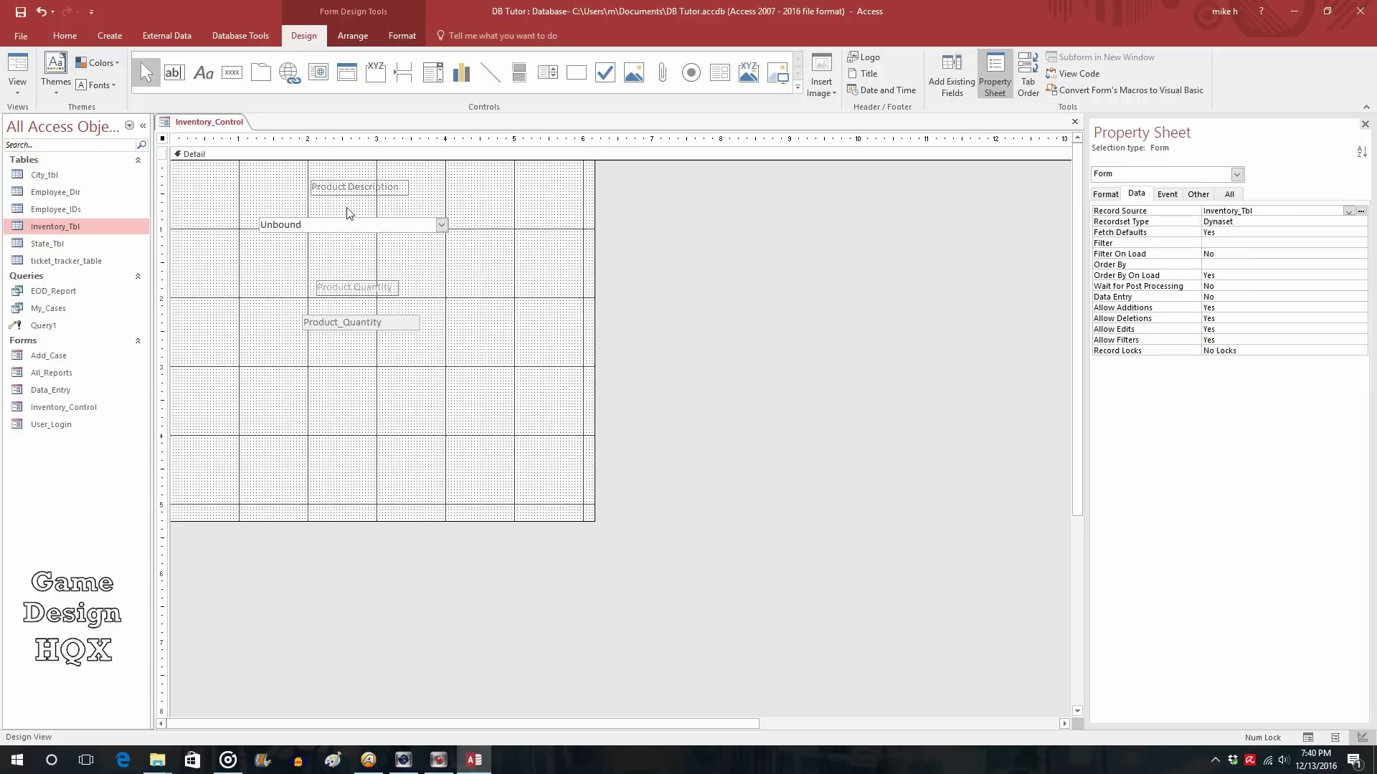
{"action": "left_click", "coordinate": [17, 68]}
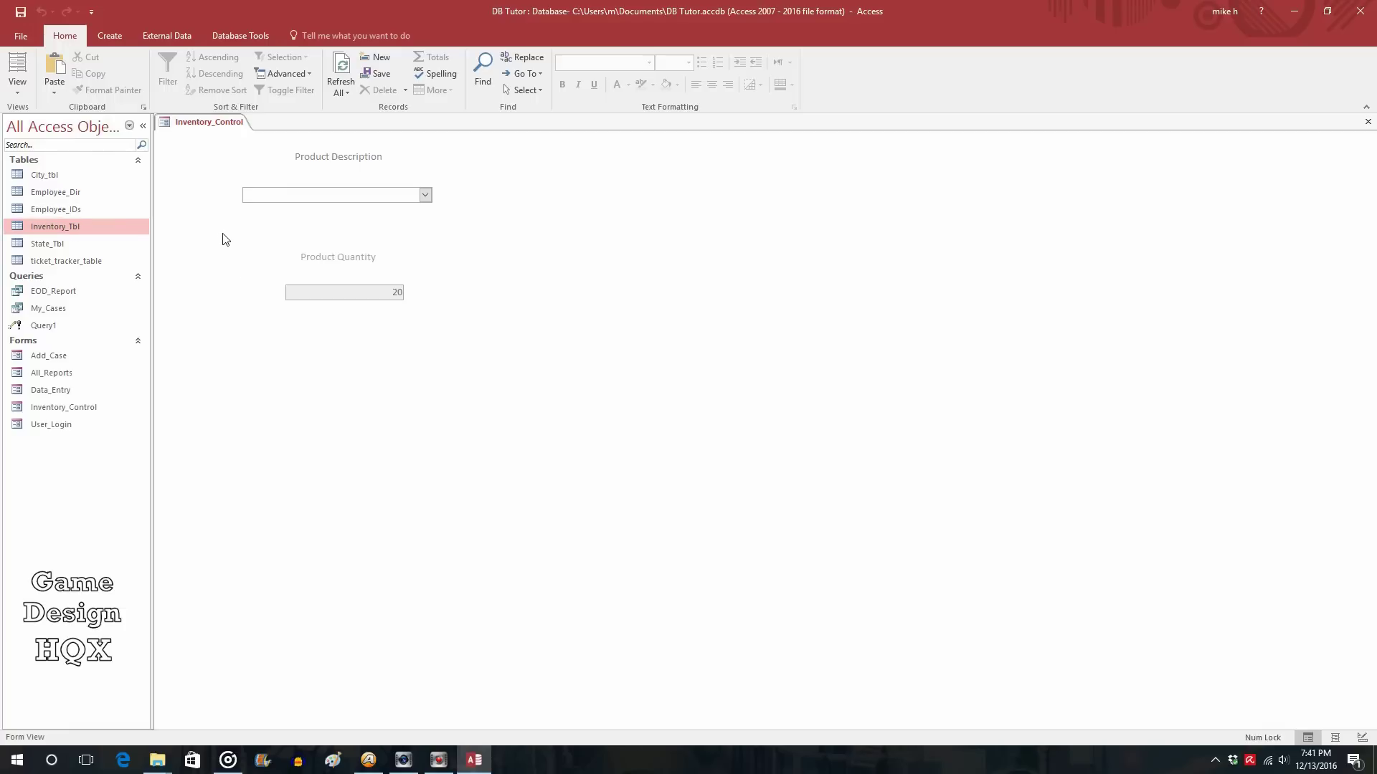
{"action": "left_click", "coordinate": [426, 194]}
{"action": "left_click", "coordinate": [390, 212]}
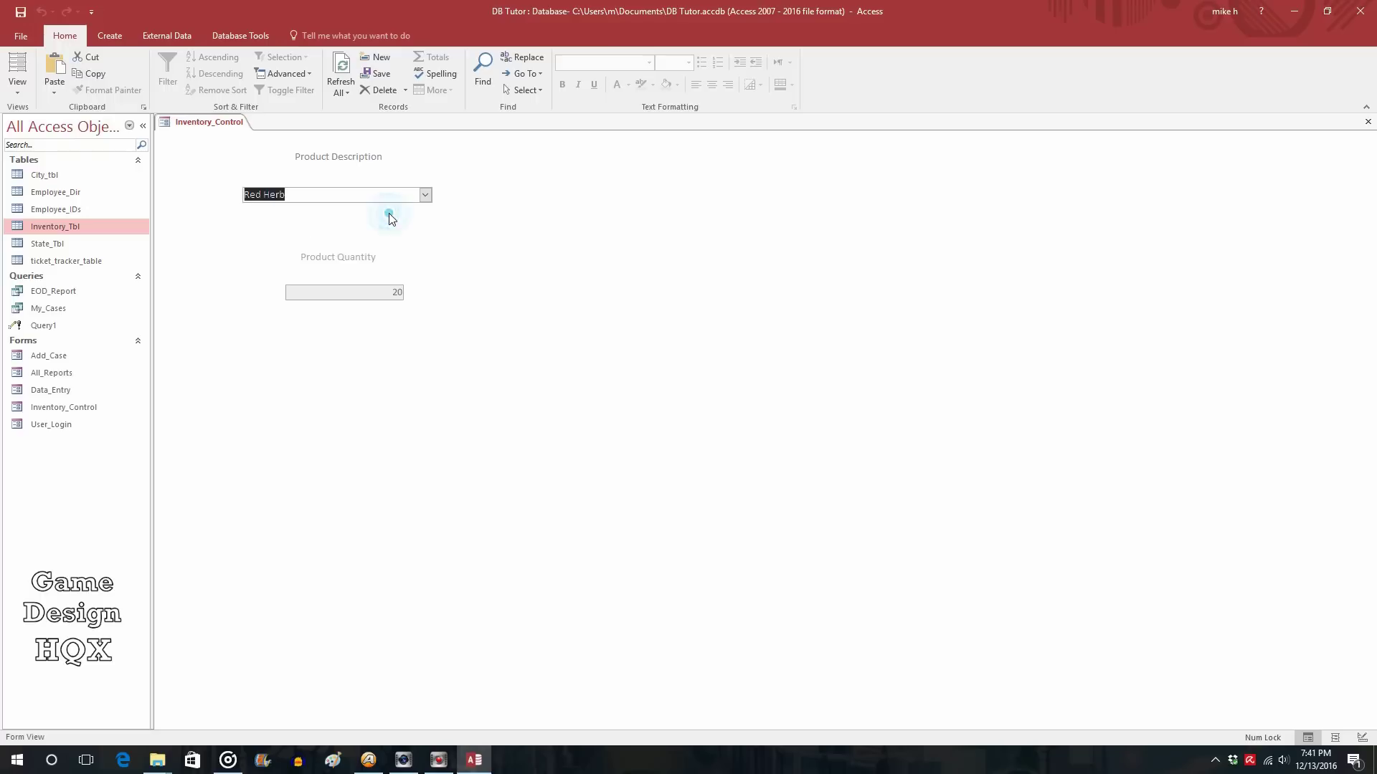
{"action": "left_click", "coordinate": [426, 194]}
{"action": "left_click", "coordinate": [400, 221]}
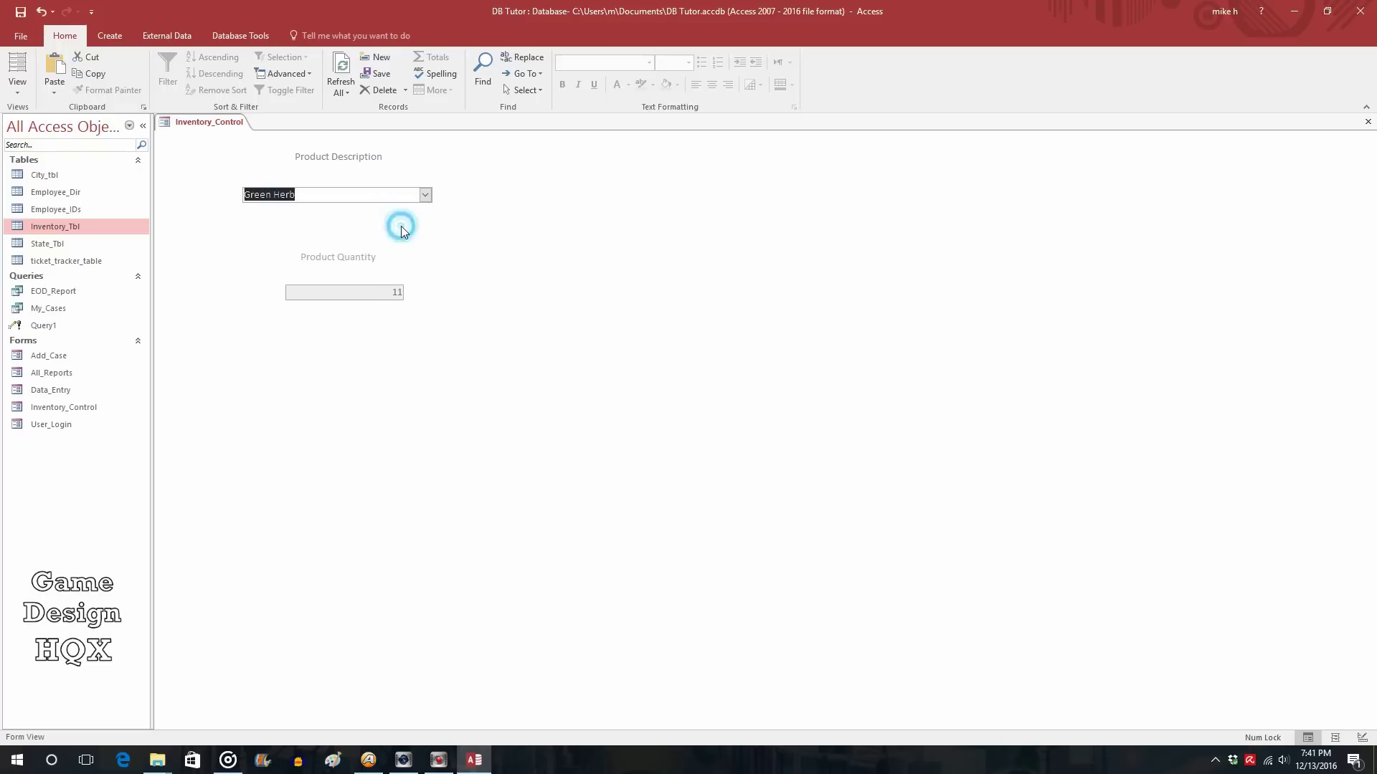
{"action": "left_click", "coordinate": [426, 194]}
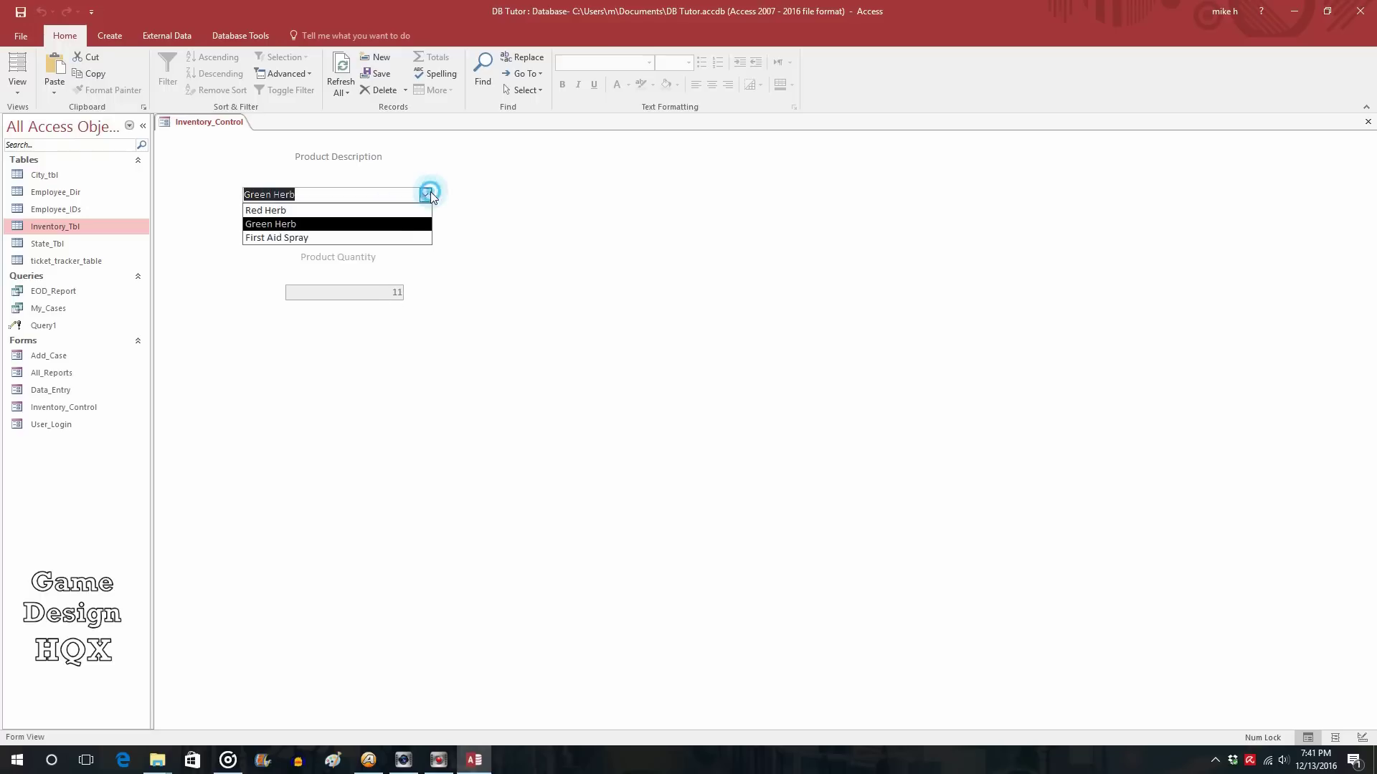
{"action": "left_click", "coordinate": [390, 238]}
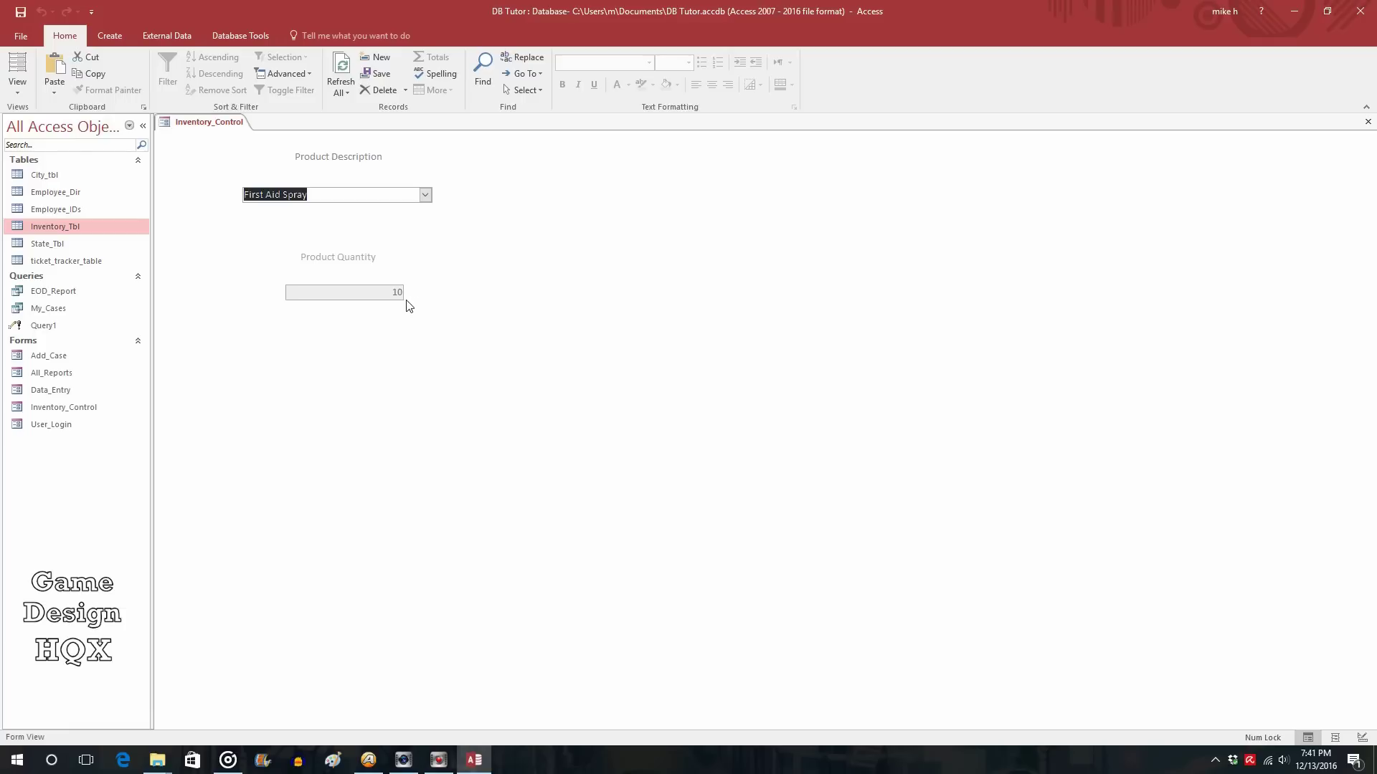